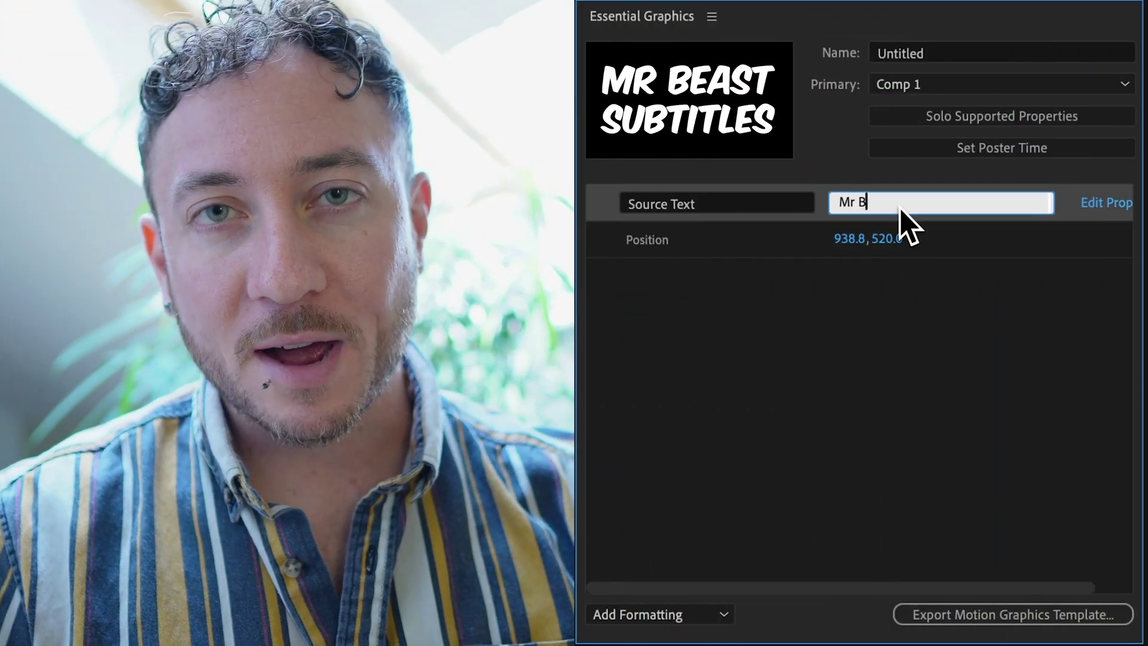
Type the two-line title 'Mr Beast' / 'Subtitles' and commit it
type("east")
key("Return")
type("Subtitles")
left_click(941, 295)
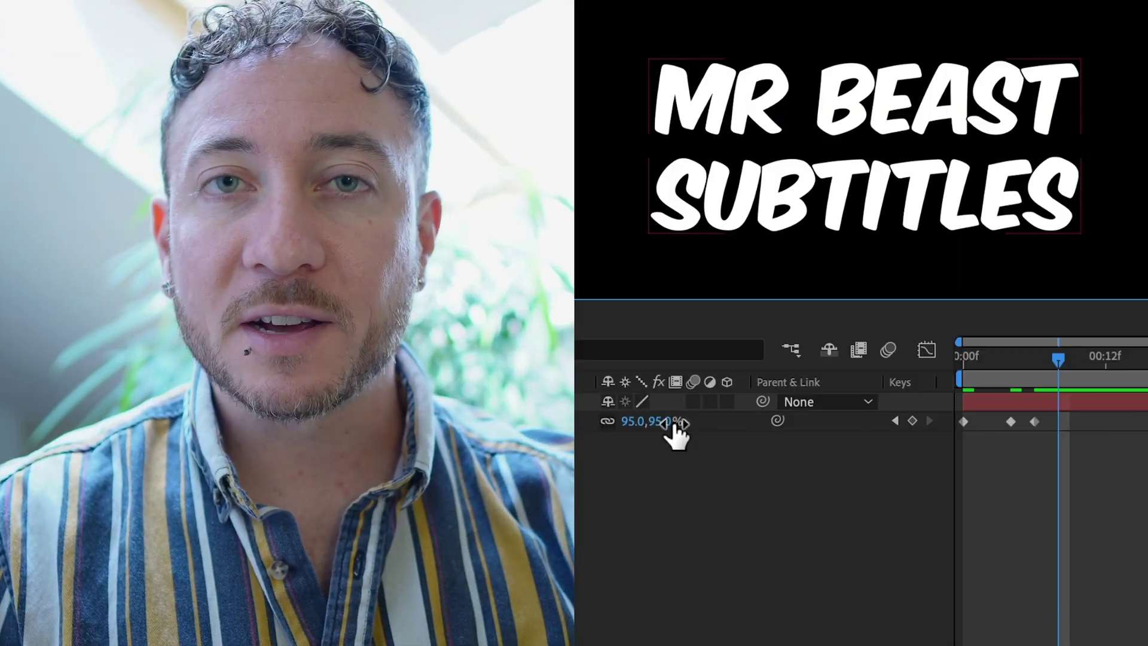
Set the title layer's Scale to 100% and preview the composition
left_click(672, 421)
type("1")
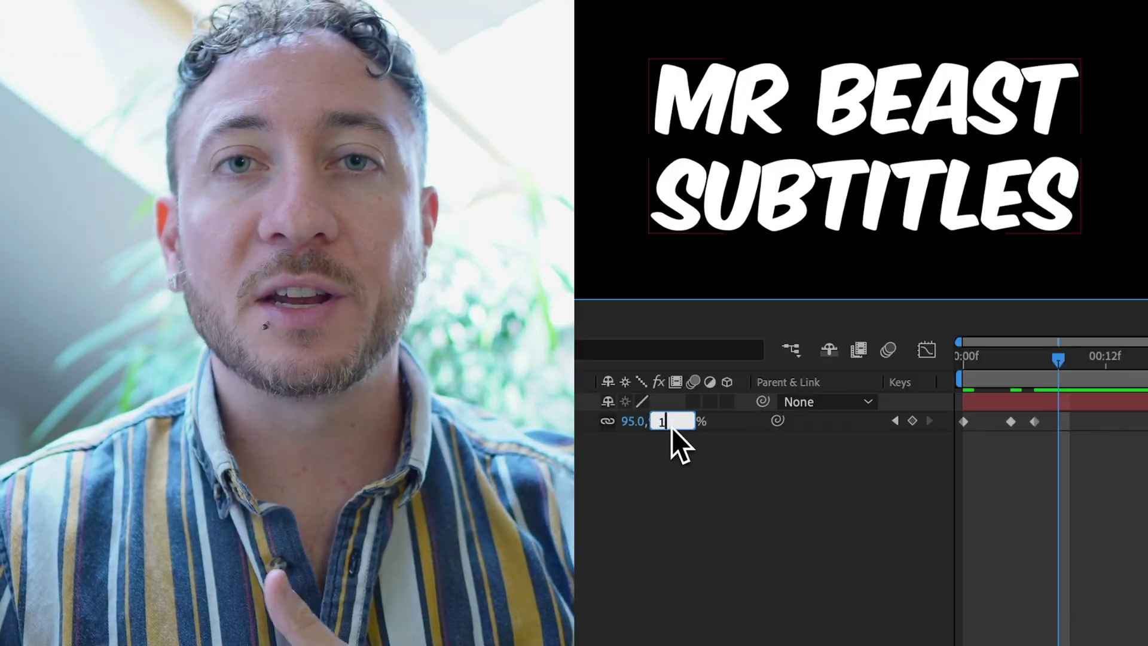
type("00")
key("Return")
key("space")
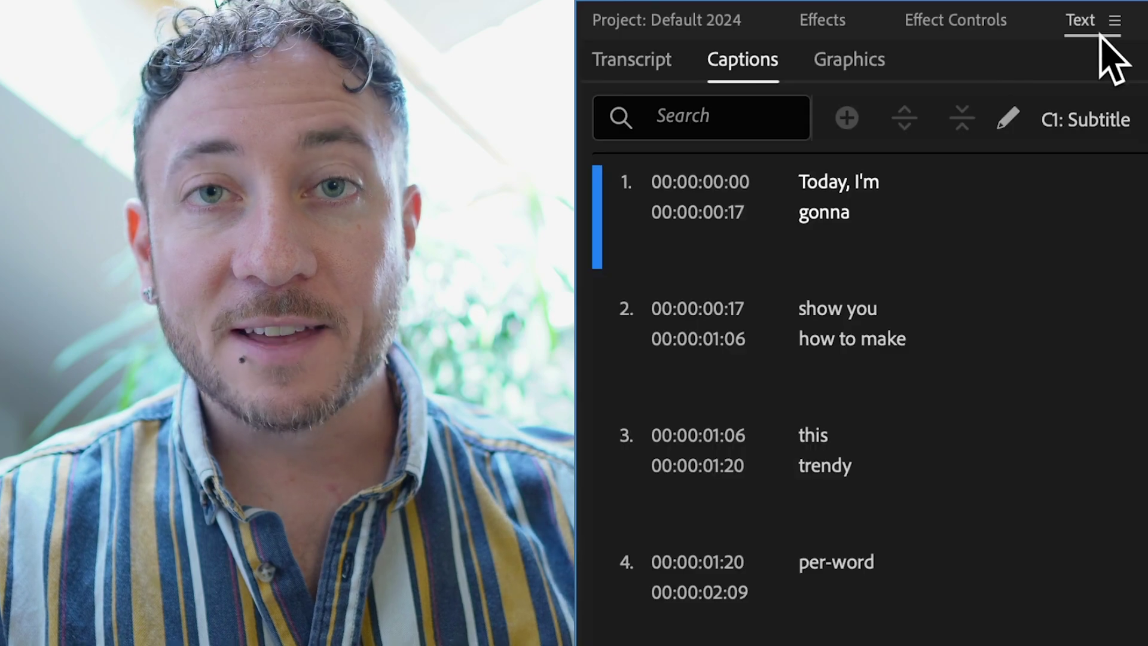
left_click(879, 220)
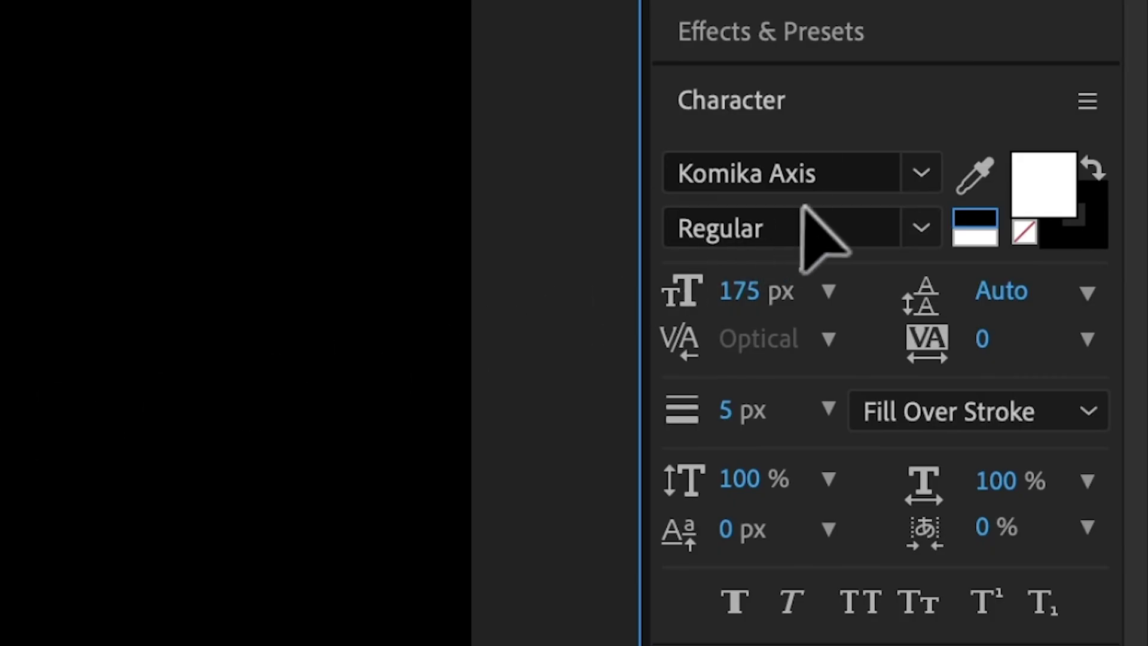
Apply the Komika Axis font to the MR BEAST SUBTITLES text
left_click(812, 175)
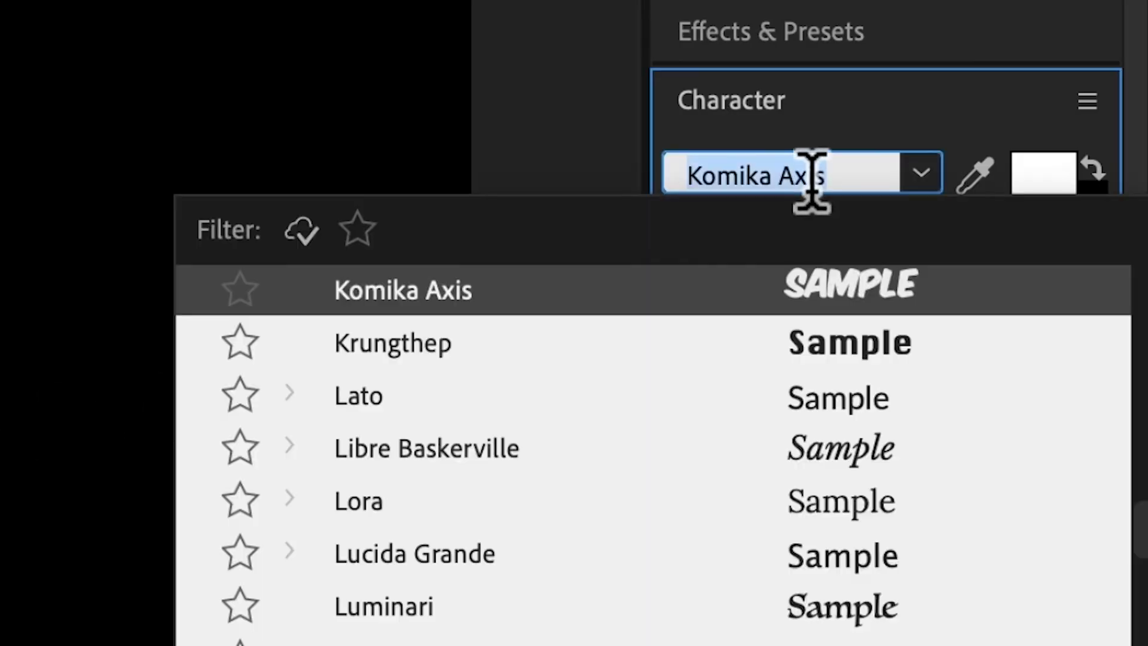
type("komika axi")
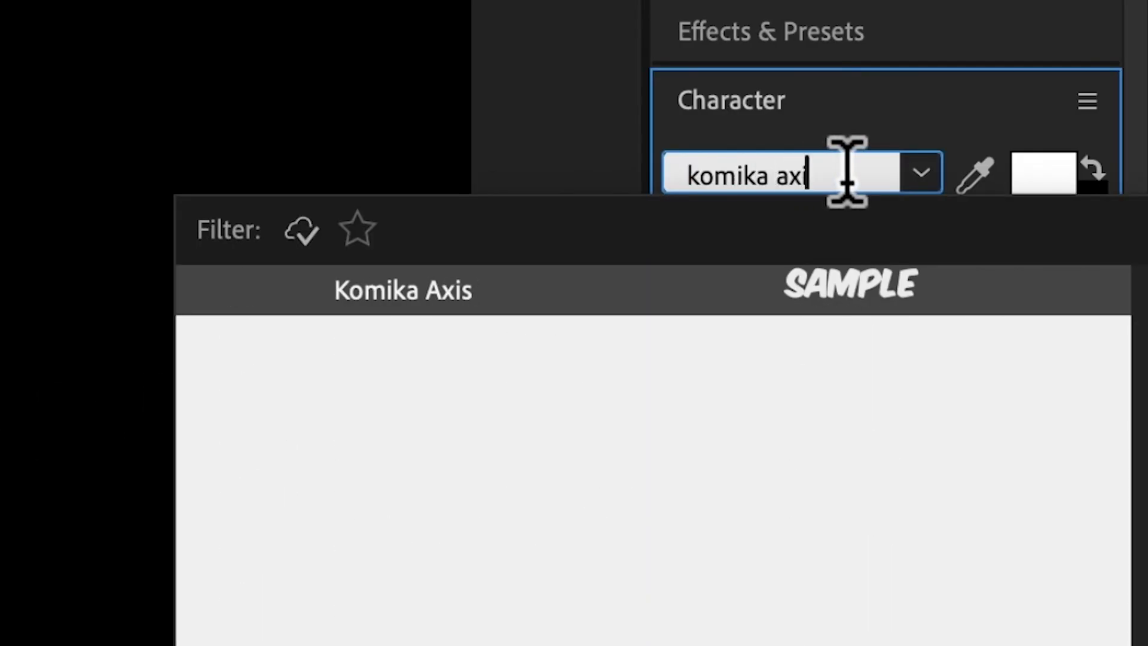
type("s")
key("Return")
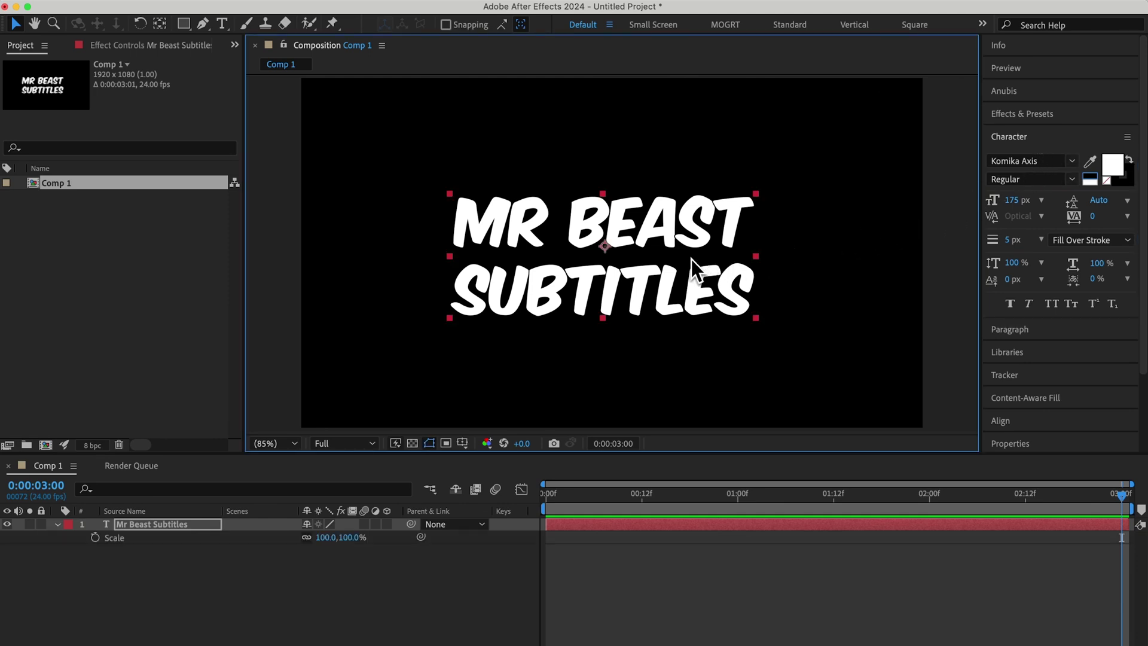
Keyframe Scale at 0% on frame 0 and 100% on frame 4, then play it back
key("Home")
left_click(148, 478)
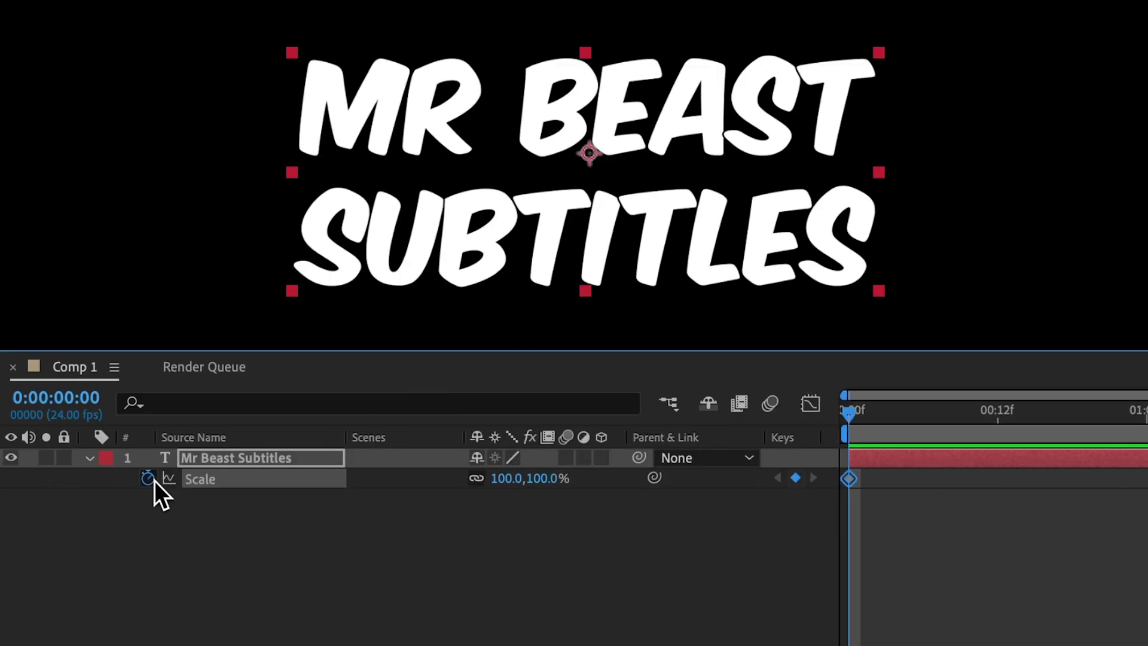
key("Return")
key("Page_Down")
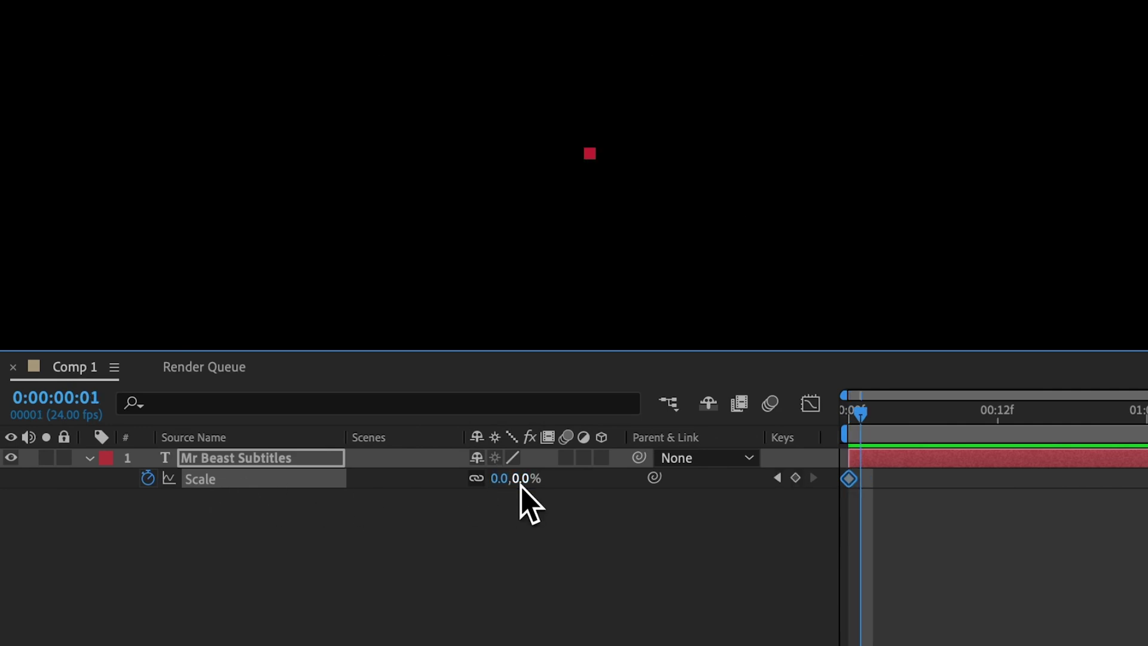
left_click(521, 482)
type("100")
key("Return")
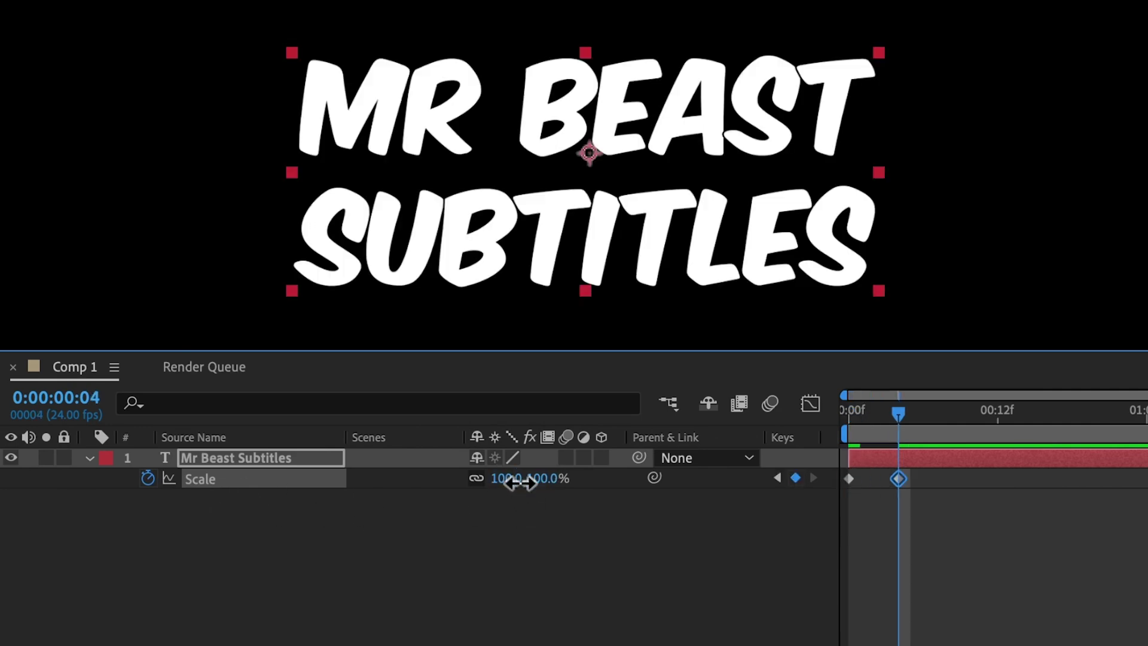
key("Home")
key("space")
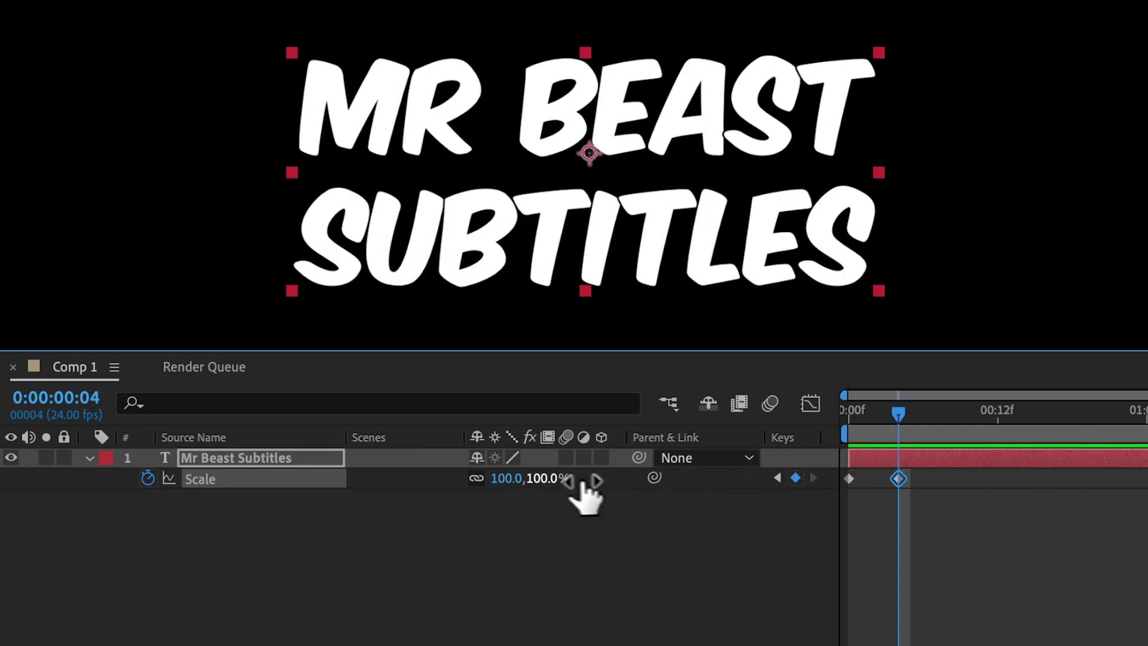
Add 105% overshoot, 95% bounce and 100% settle Scale keyframes, then preview the bounce
type("5")
key("Return")
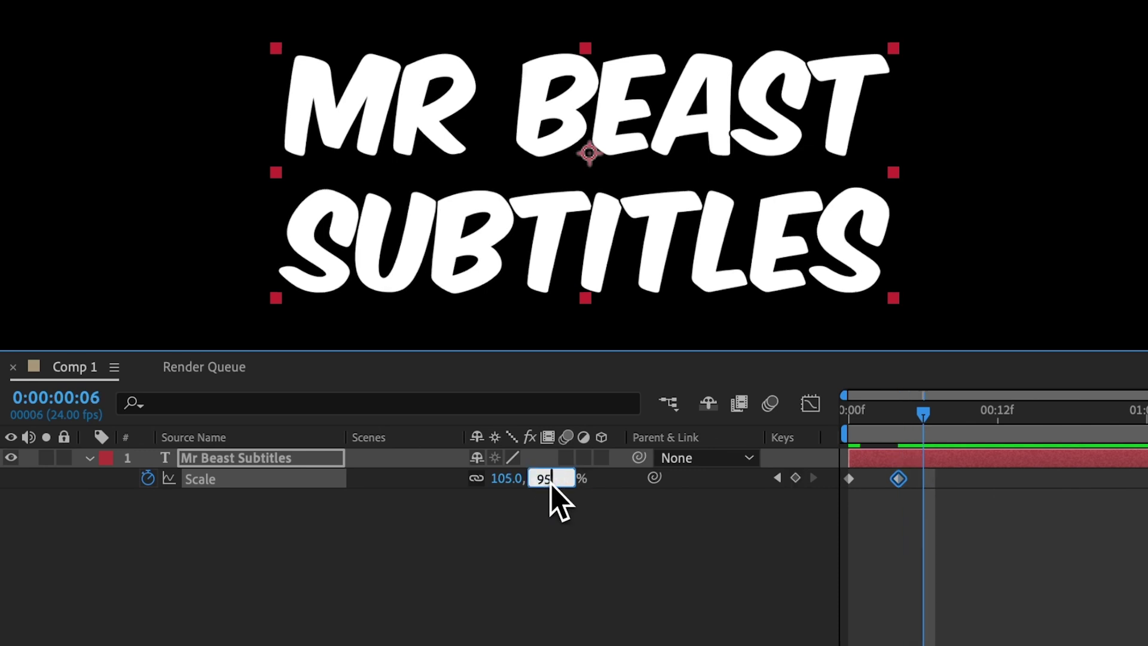
key("Return")
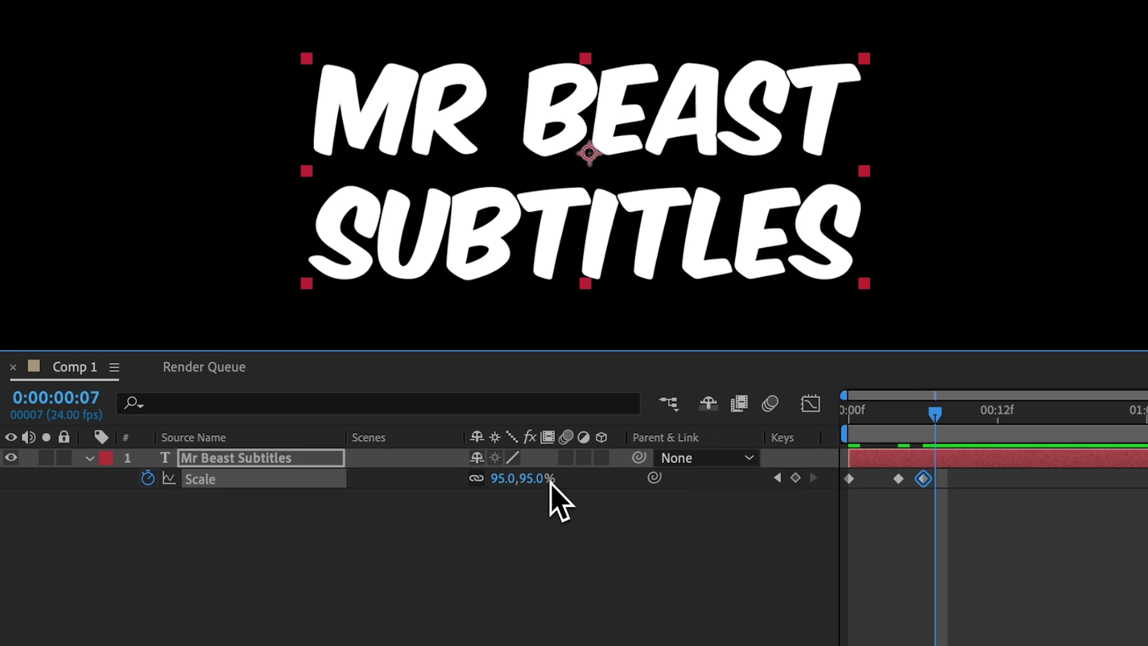
left_click(543, 479)
type("100")
key("Return")
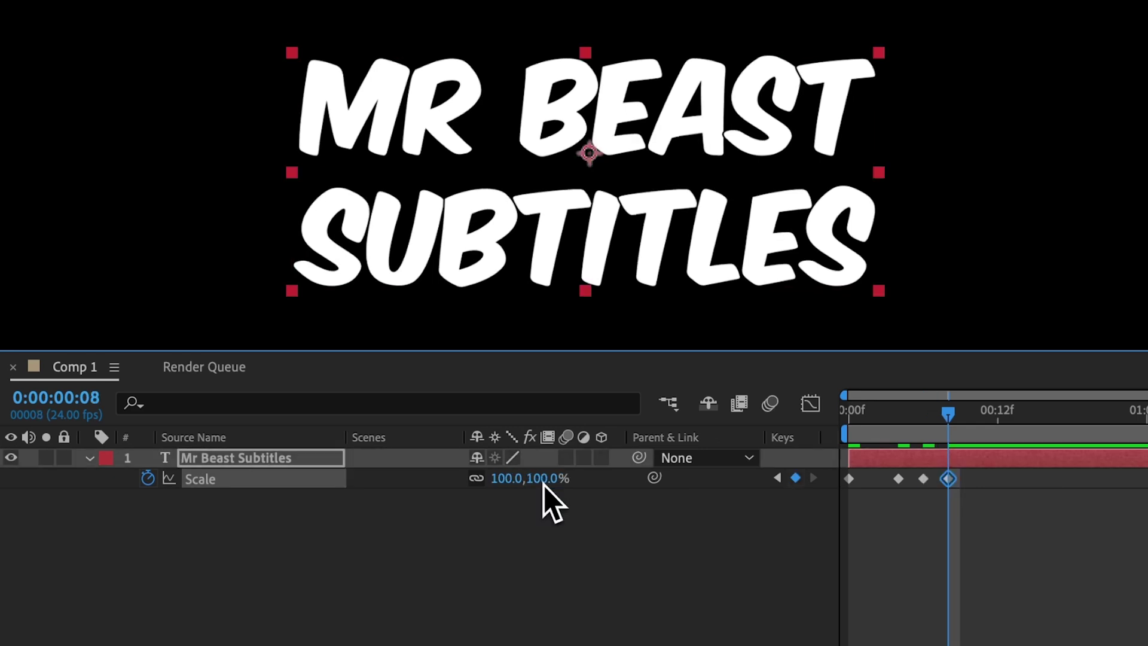
left_click_drag(999, 520, 831, 478)
left_click(830, 476)
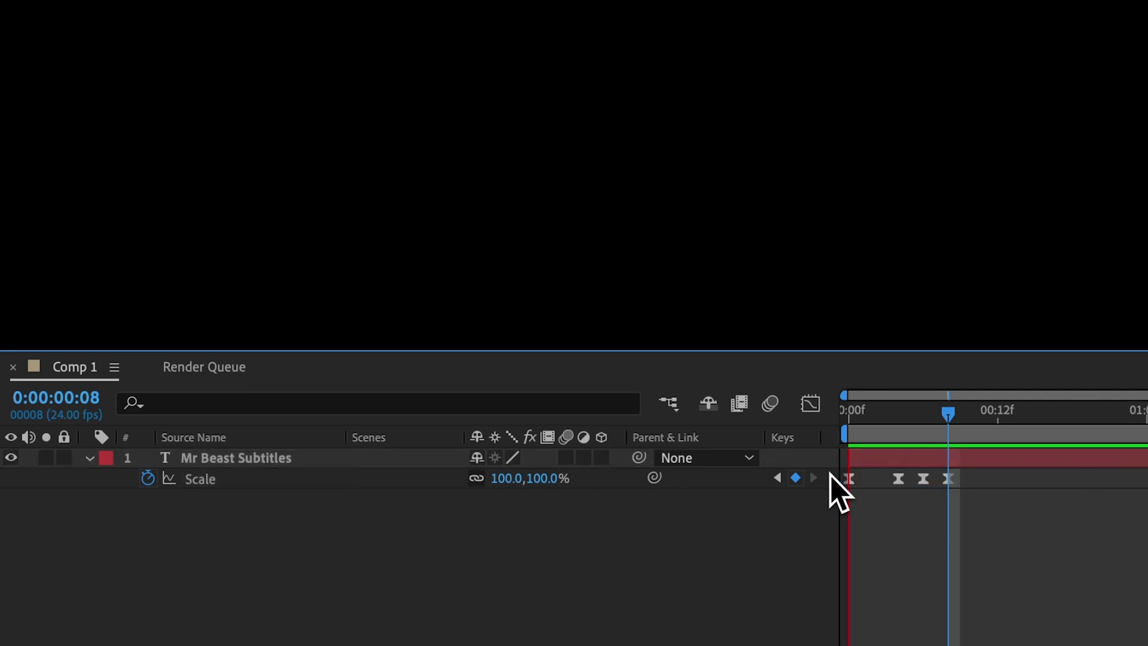
key("space")
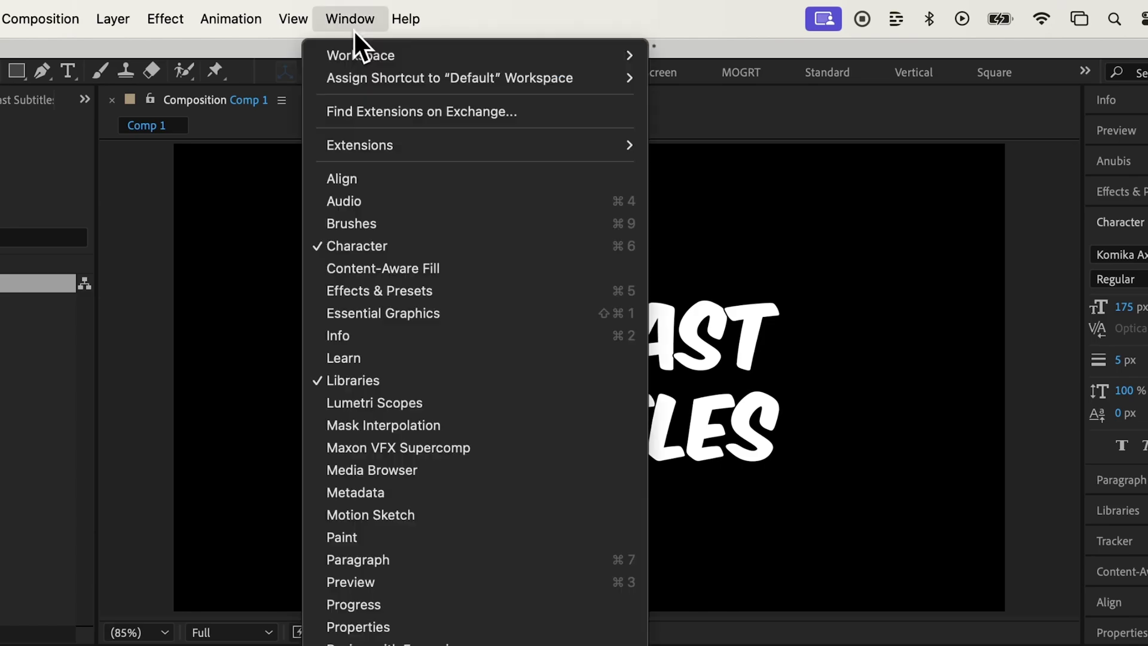
Add Source Text to Essential Graphics as an editable property named 'Source Text'
left_click(450, 315)
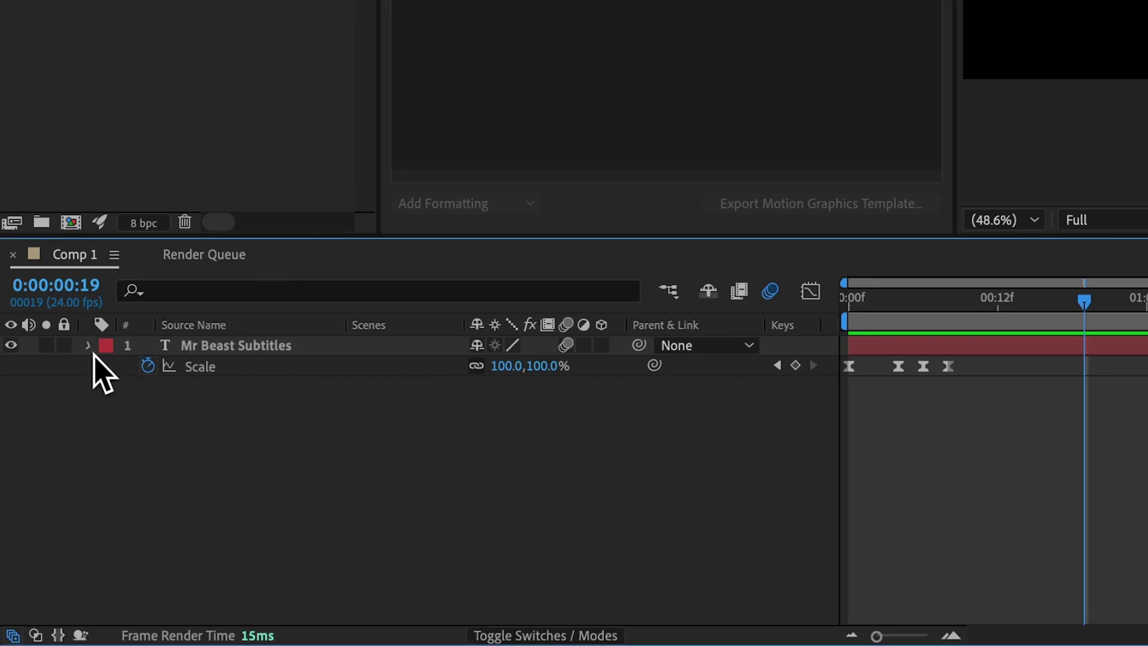
double_click(90, 345)
left_click(110, 366)
left_click_drag(240, 389, 230, 237)
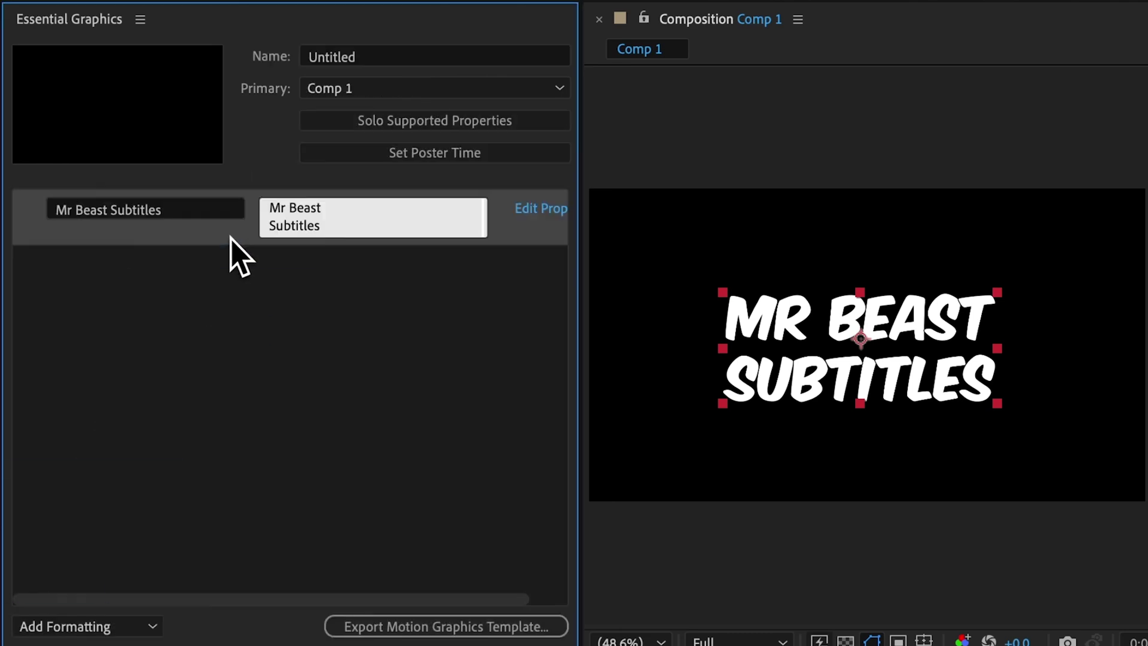
key("ctrl+a")
type("Edi")
left_click(379, 241)
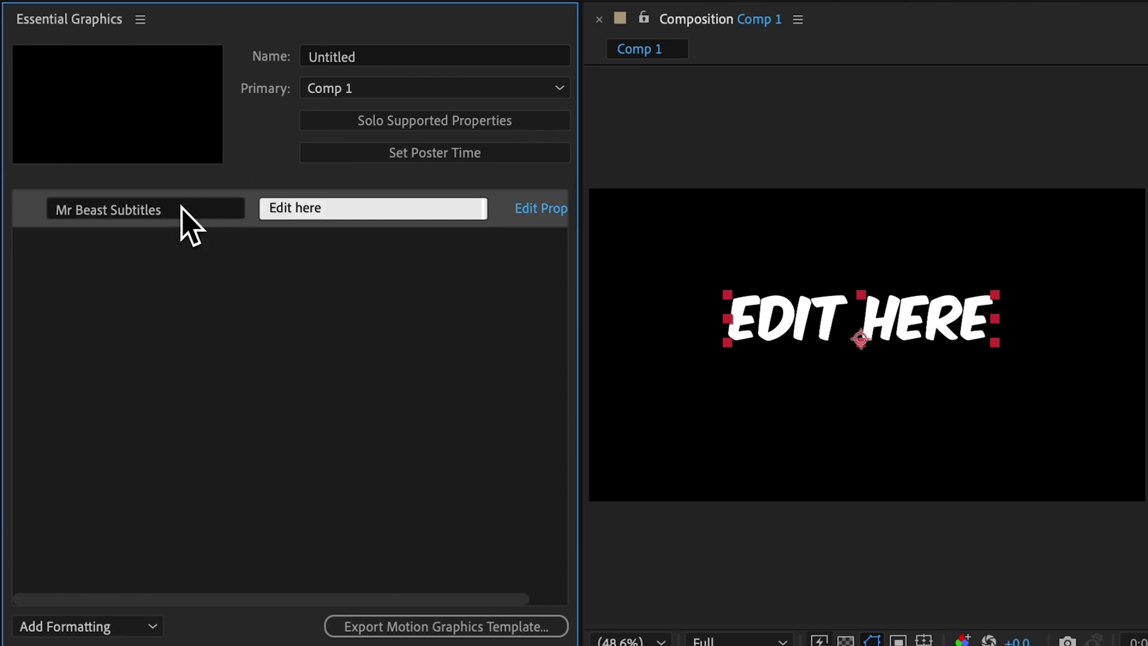
key("ctrl+a")
type("Source Text")
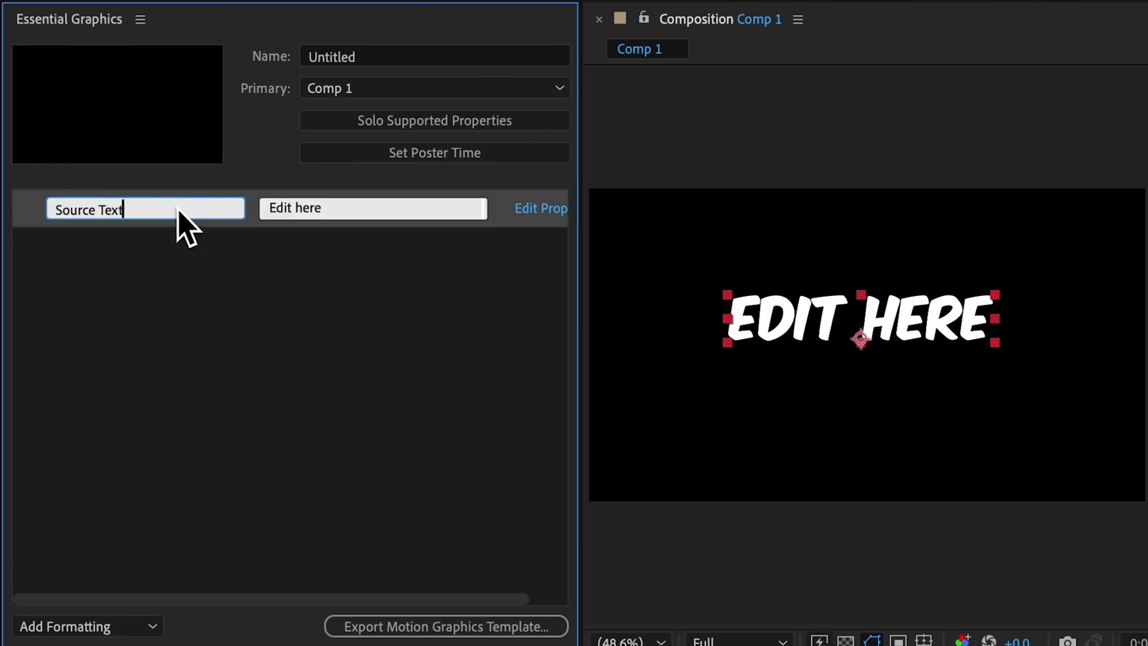
key("Return")
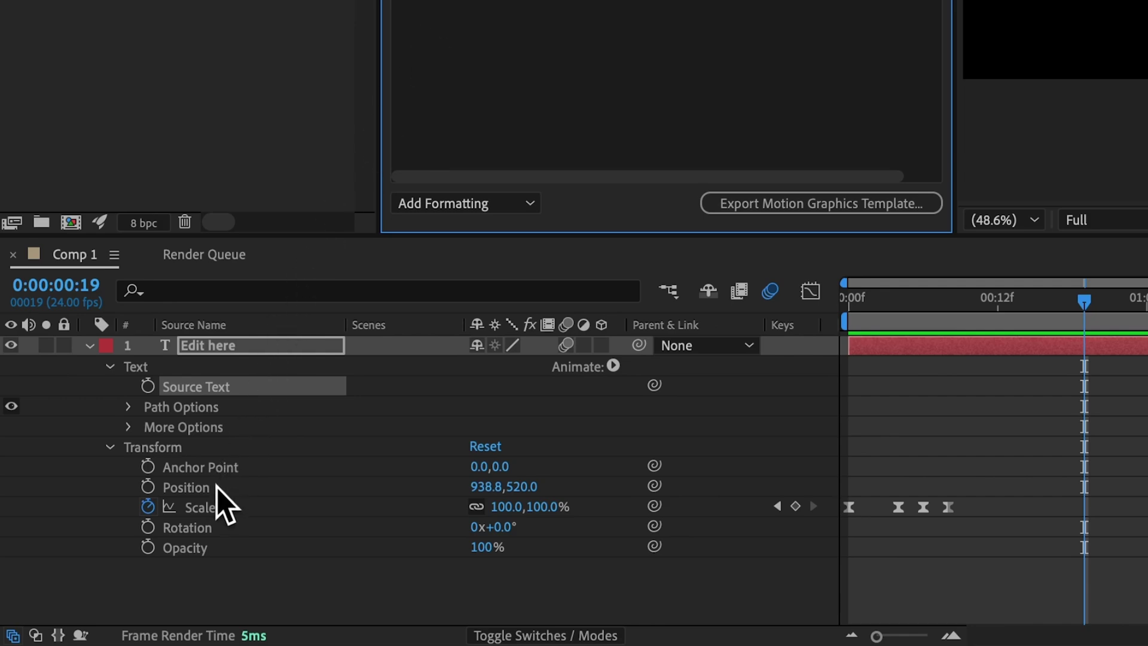
Add Position as an editable property named 'Position' and test it vertically
left_click_drag(197, 488, 263, 299)
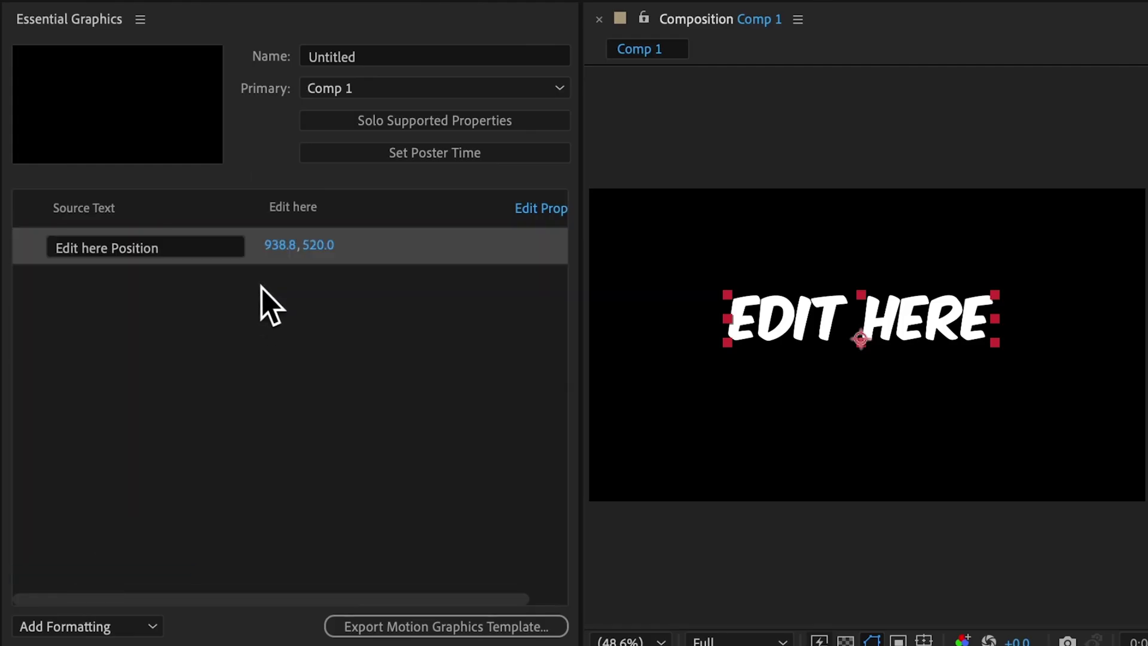
left_click(142, 255)
left_click_drag(112, 248, 66, 252)
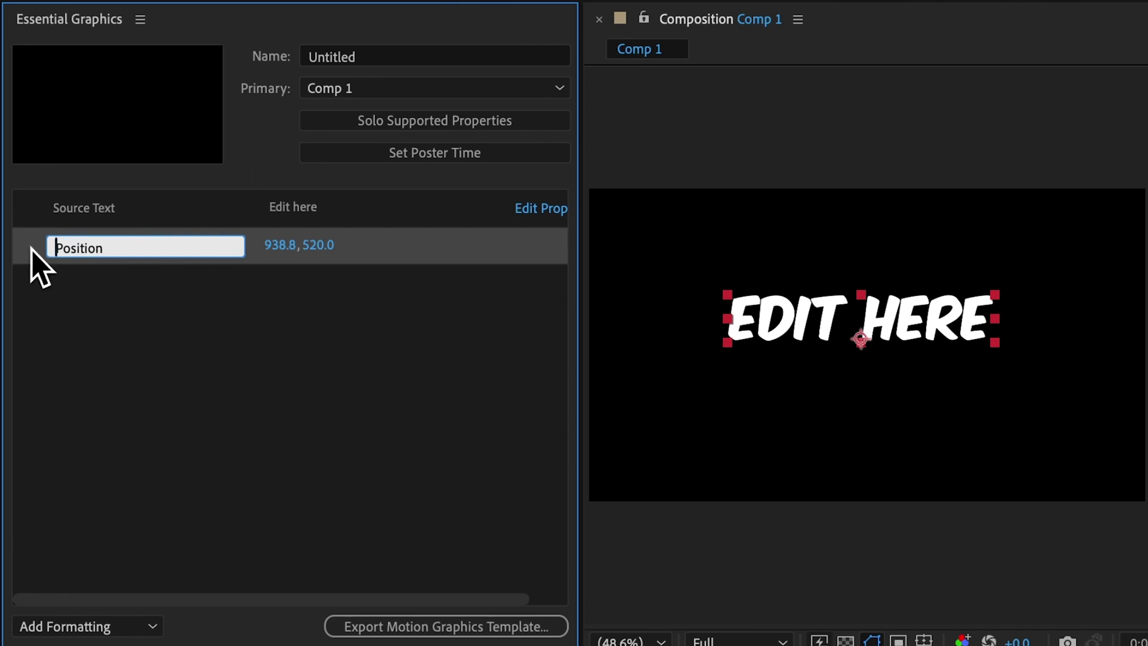
left_click(164, 281)
left_click_drag(335, 245, 355, 321)
Set the Source Text value to two-line 'Mr Beast' / 'Subtitles'
left_click(324, 209)
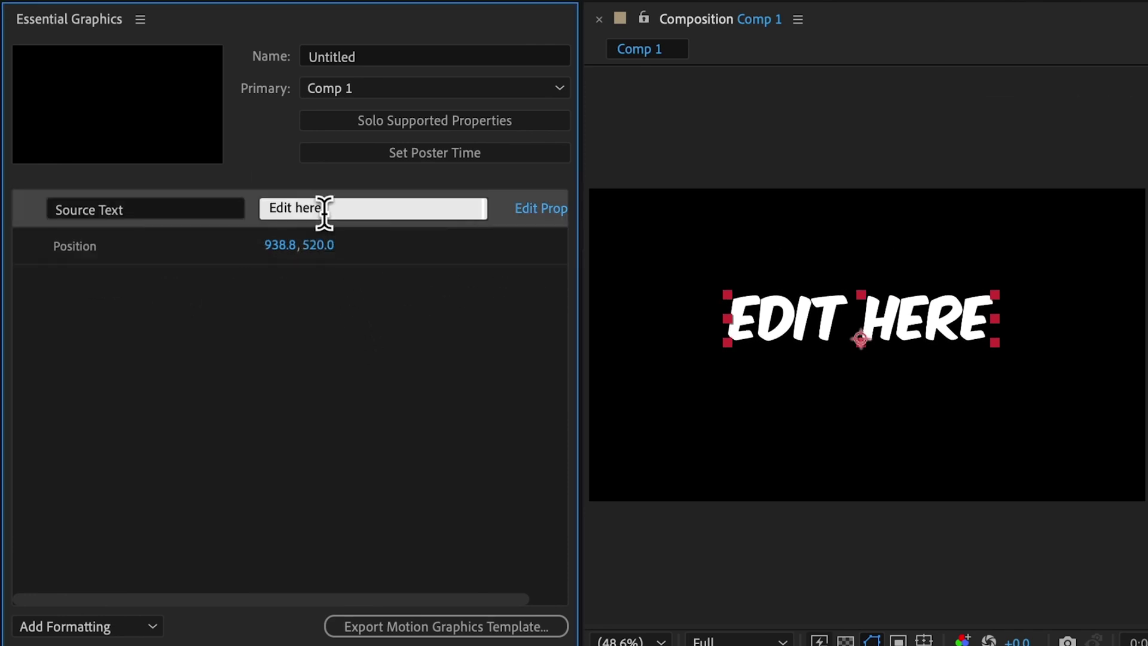
type("Mr Beast")
key("Return")
type("Subtitles")
left_click(362, 275)
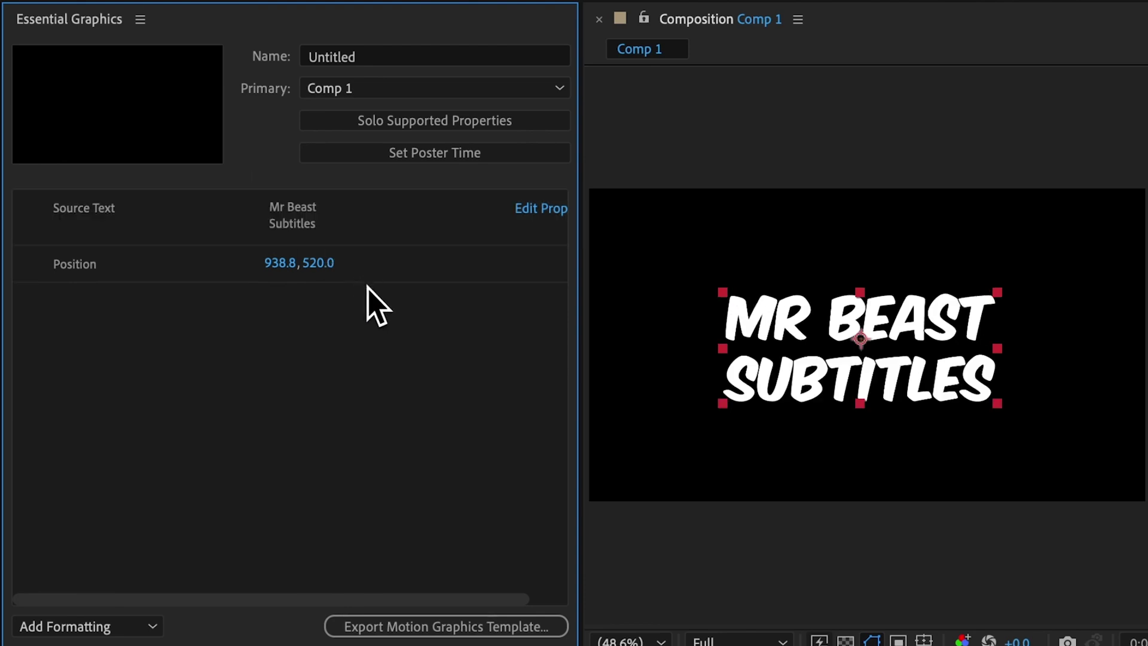
Name the template 'Mr Beast Subtitles' and begin the Motion Graphics Template export
left_click(373, 60)
type("Mr Beast Subtitles")
key("Return")
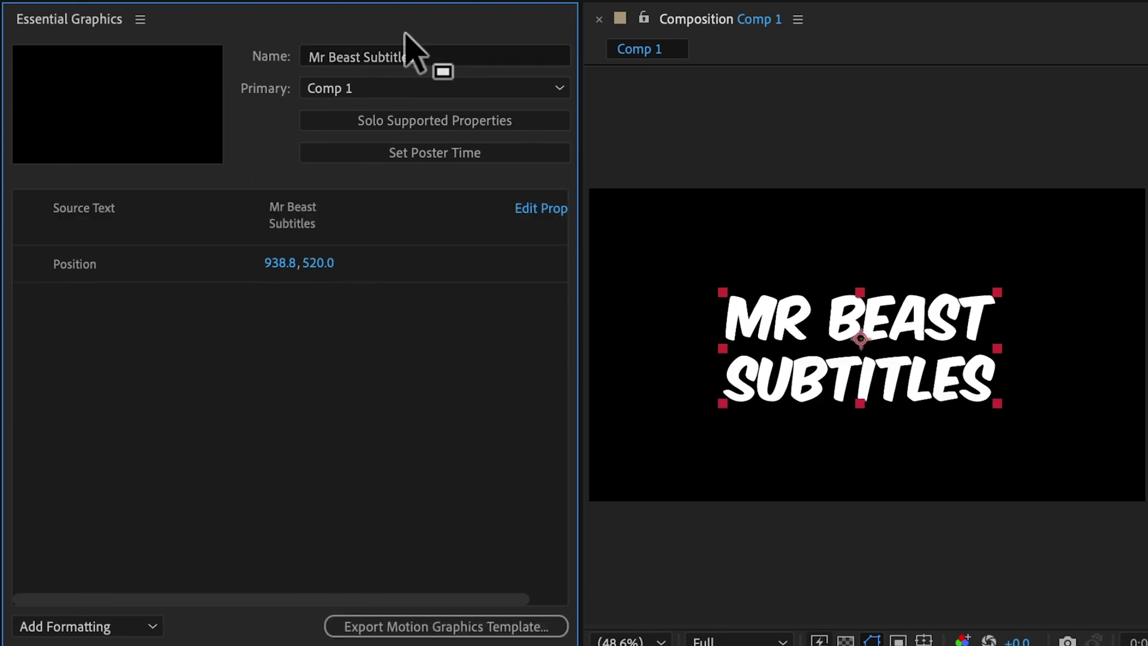
left_click(539, 626)
Save the project, export to the Local Templates Folder, and accept the font-sync warning
left_click(749, 390)
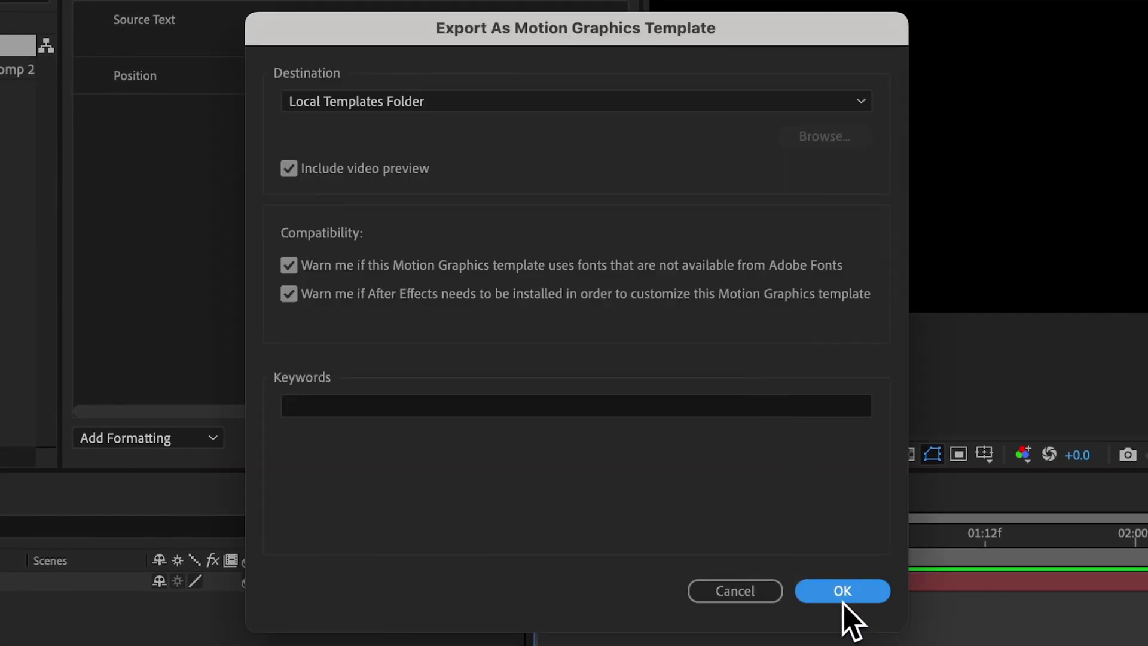
left_click(848, 610)
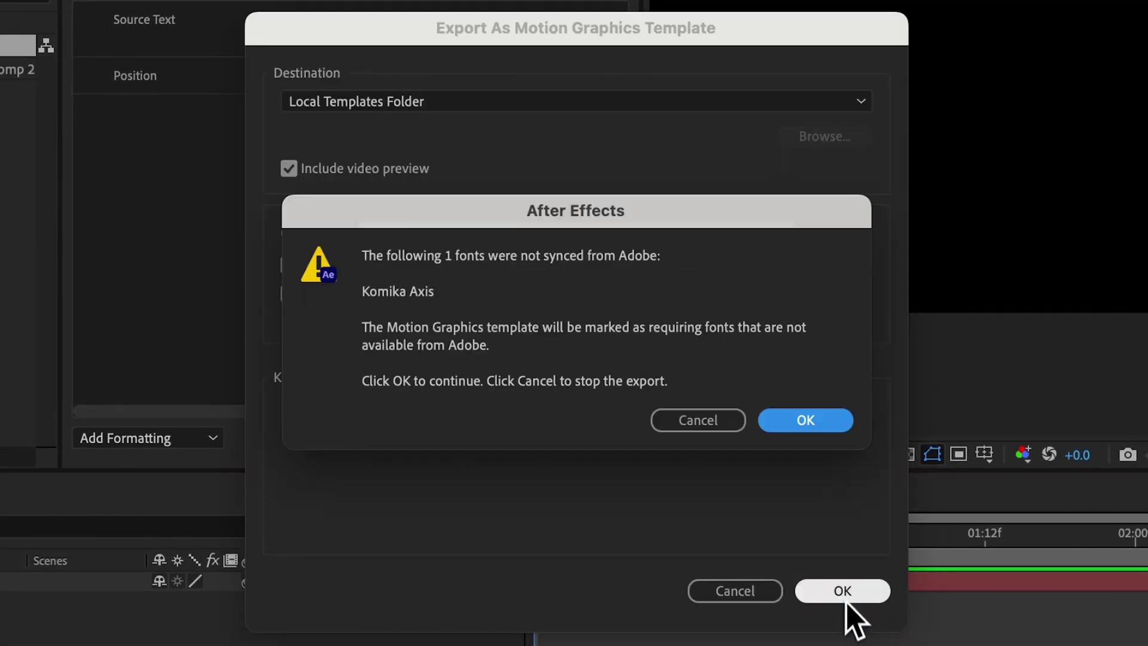
left_click(828, 430)
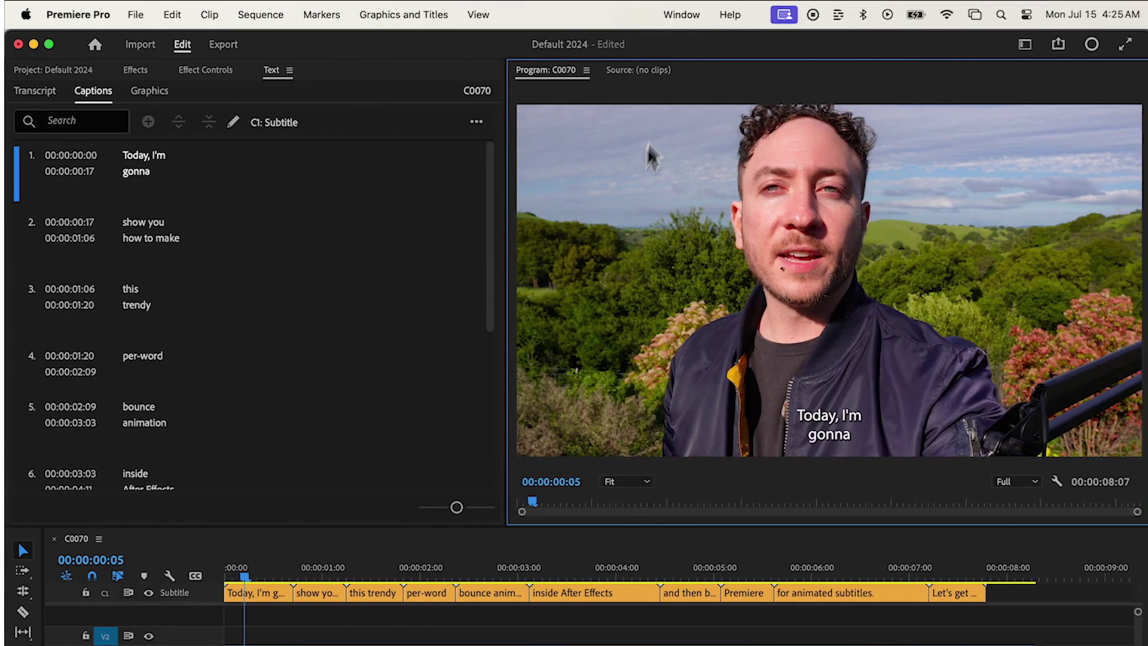
Place the Mr Beast Subtitles template from Essential Graphics onto track V2
left_click(679, 14)
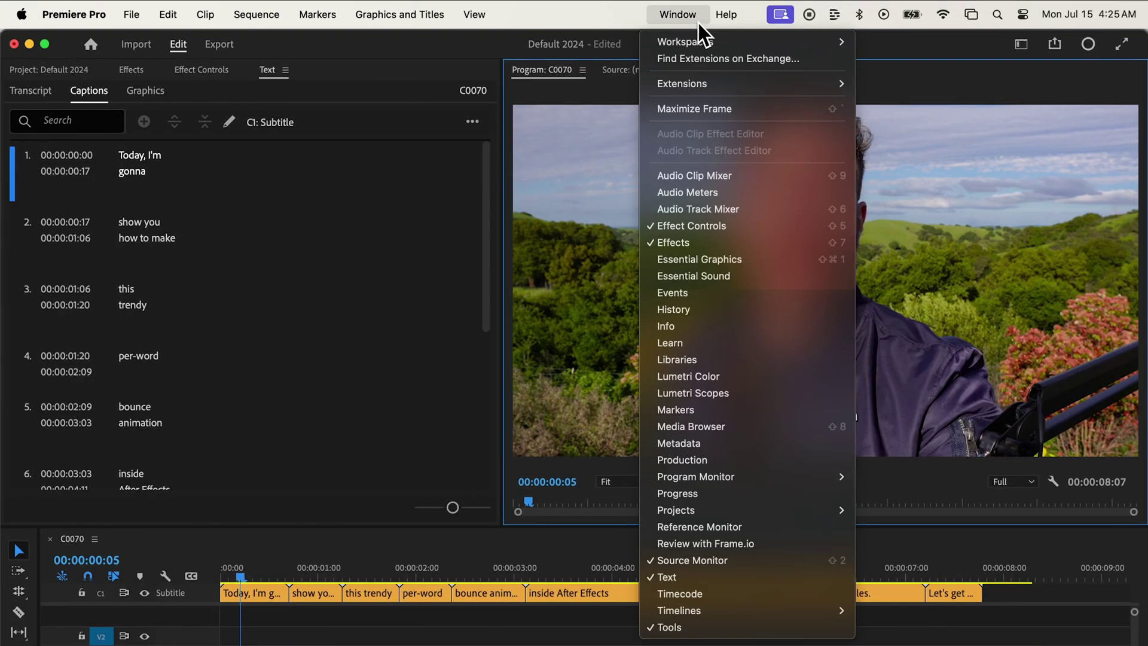
left_click(741, 259)
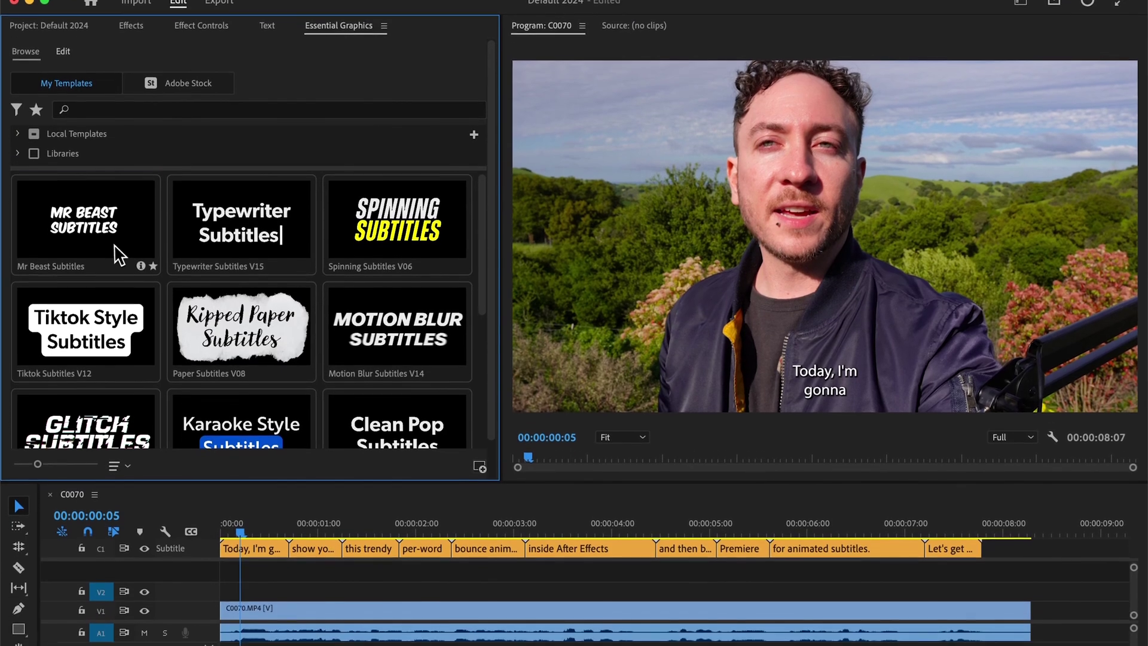
left_click_drag(116, 246, 227, 599)
Change the title text to 'Edit in here', size 125, and move it lower
triple_click(139, 112)
type("Edit in")
key("Return")
type("here")
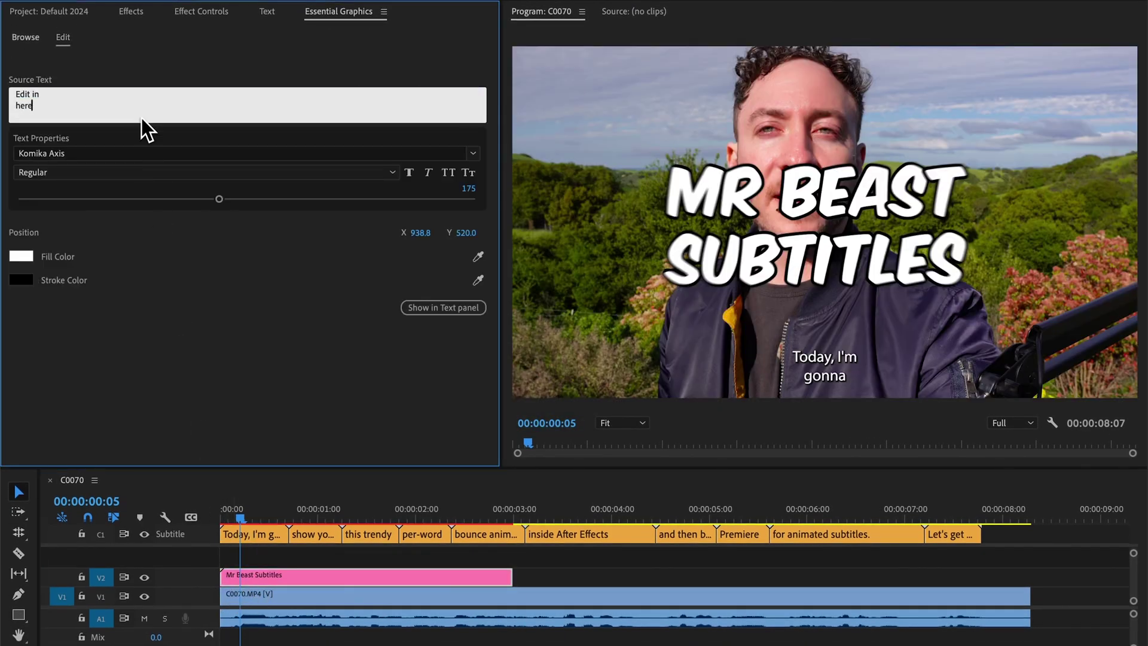
left_click_drag(210, 199, 160, 199)
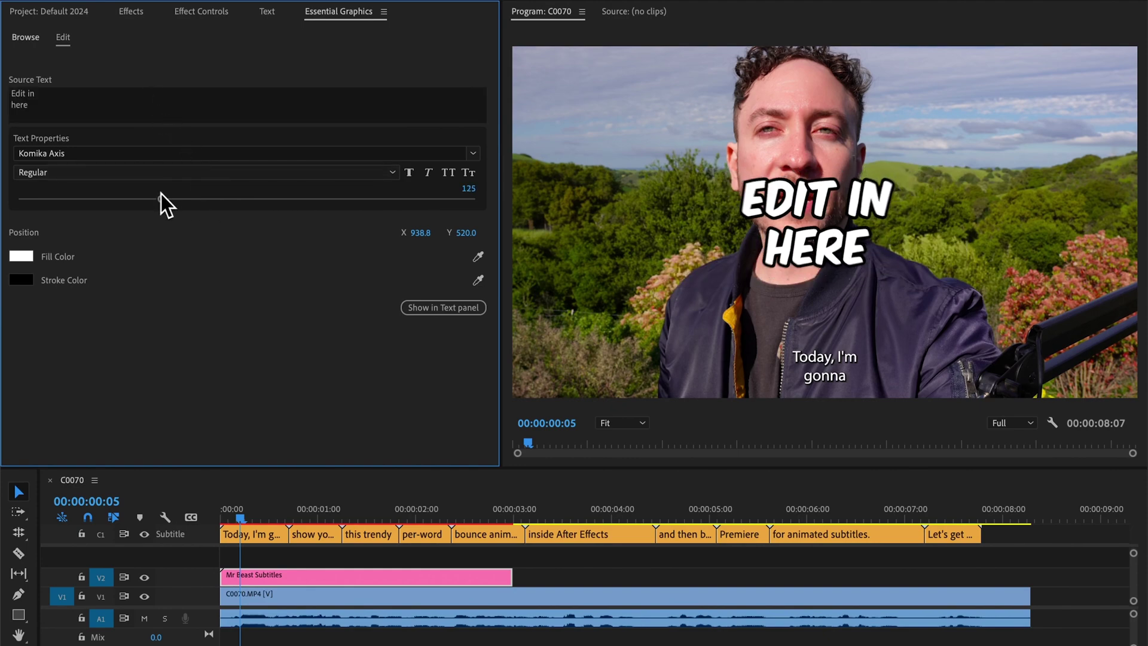
left_click_drag(471, 241, 470, 242)
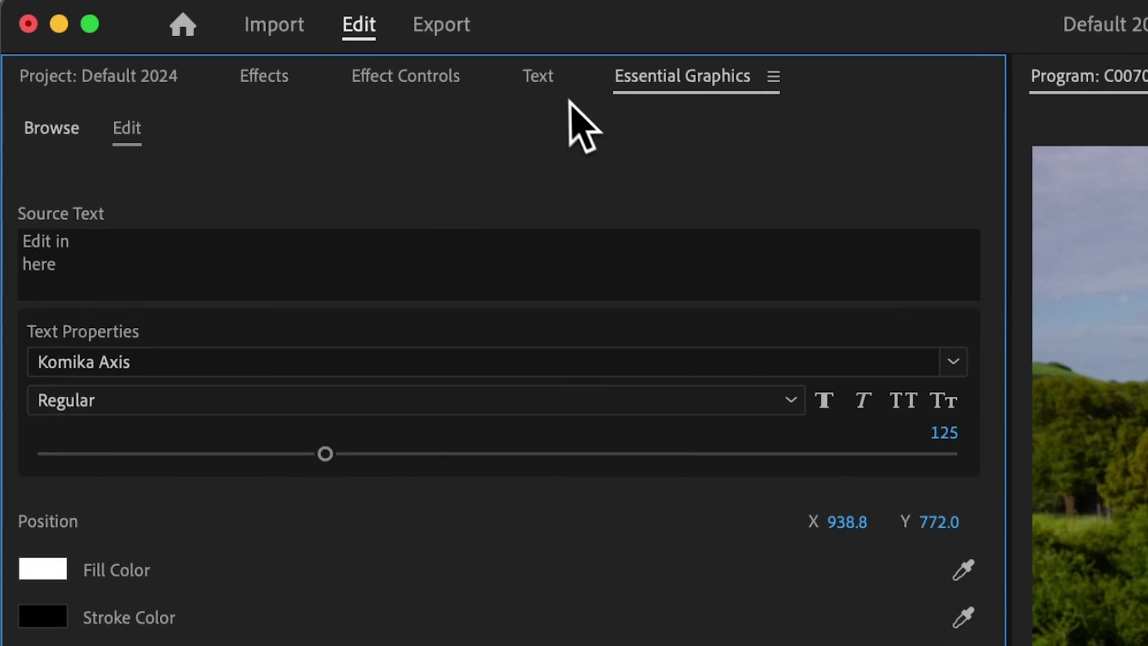
Paste the first caption's words into the title's Source Text
left_click(389, 41)
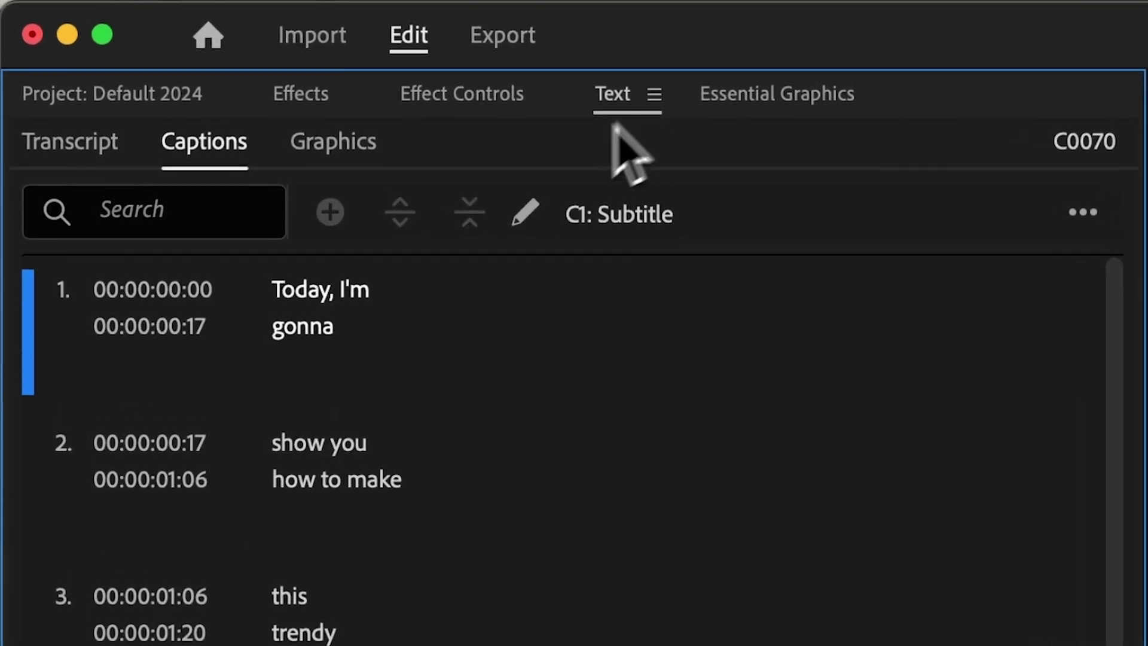
double_click(363, 317)
key("super+c")
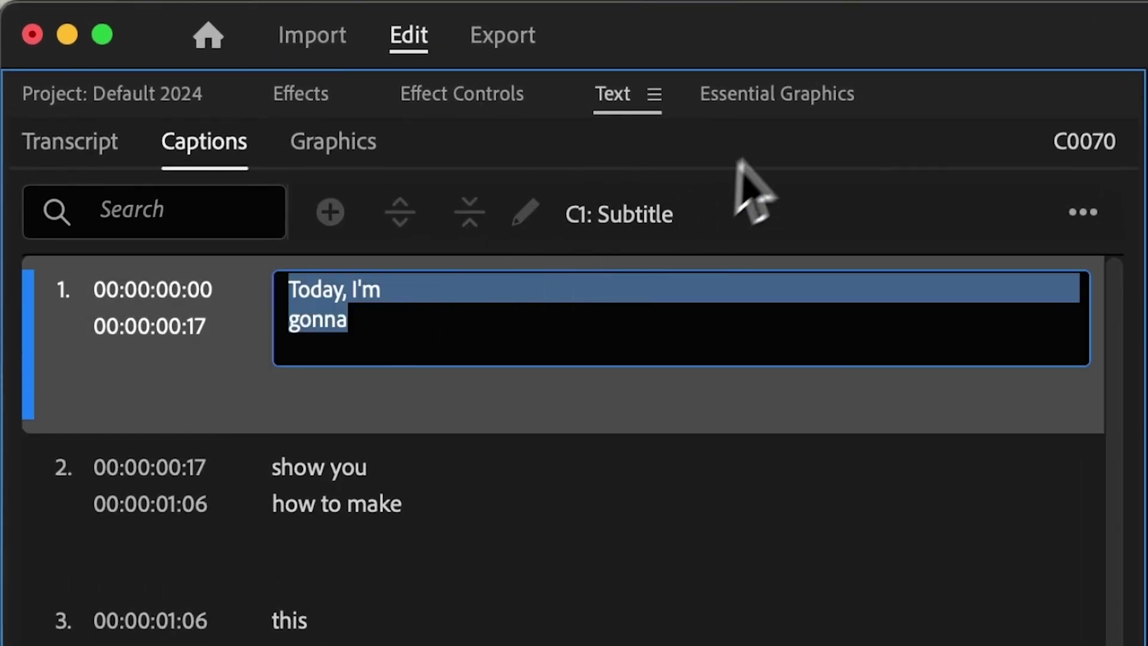
left_click(784, 96)
left_click(450, 300)
key("super+v")
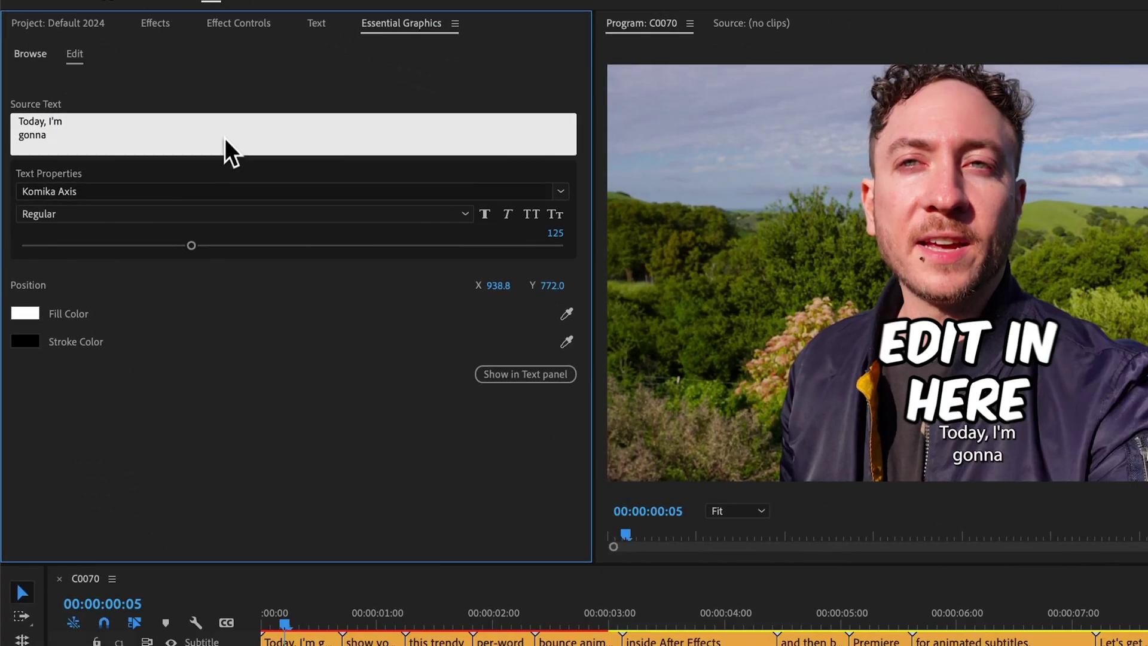
left_click(362, 201)
Duplicate the title under the second caption and give it that caption's words
left_click_drag(236, 518, 275, 515)
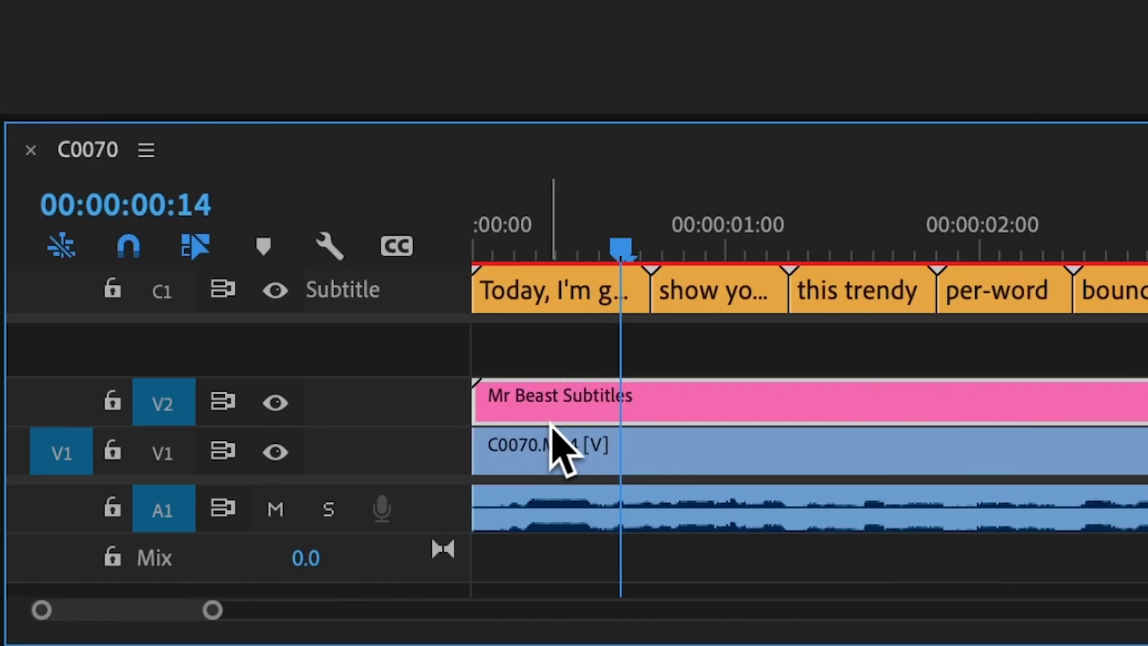
left_click_drag(551, 426, 722, 395)
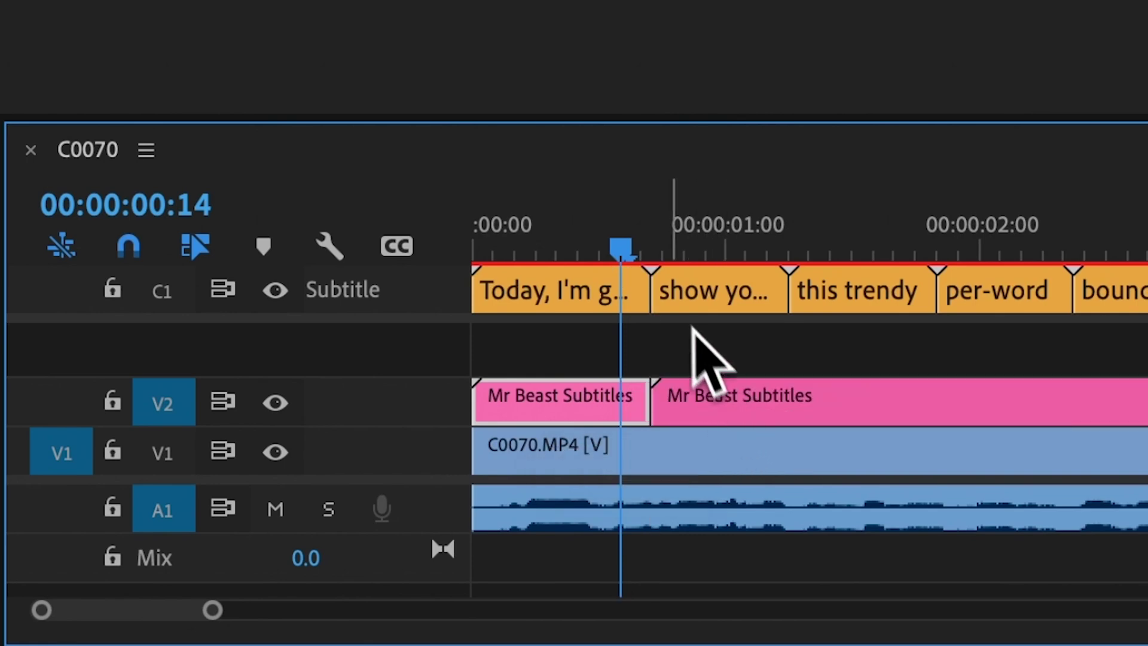
left_click_drag(631, 253, 747, 253)
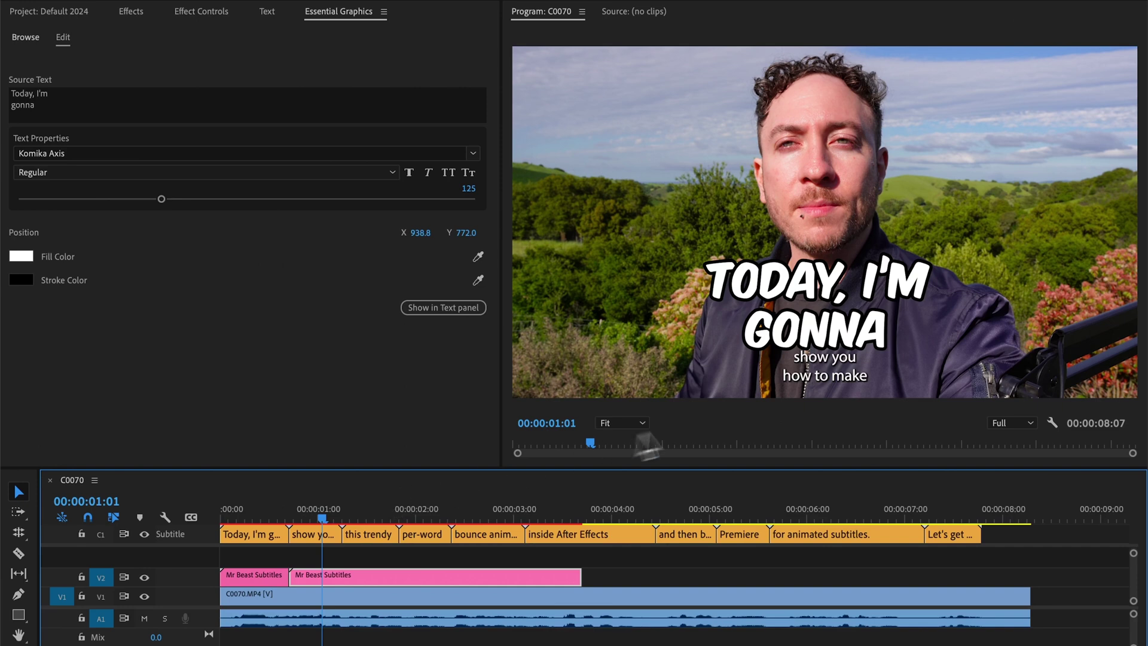
left_click(832, 381)
left_click(379, 579)
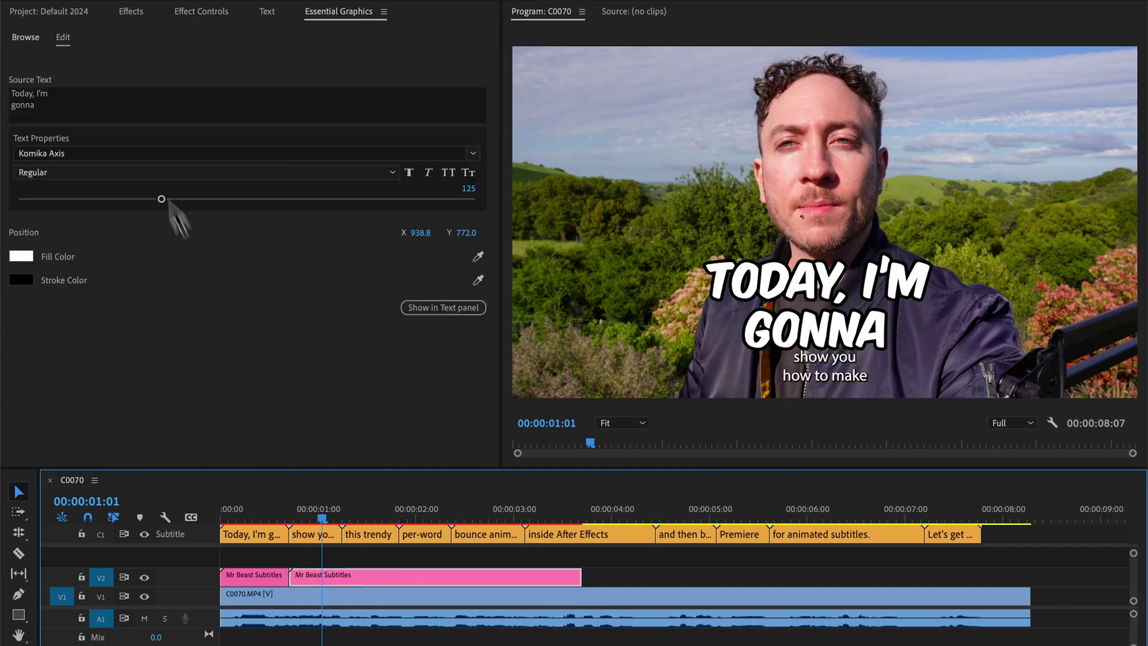
double_click(120, 108)
type("show you how to make")
left_click(125, 134)
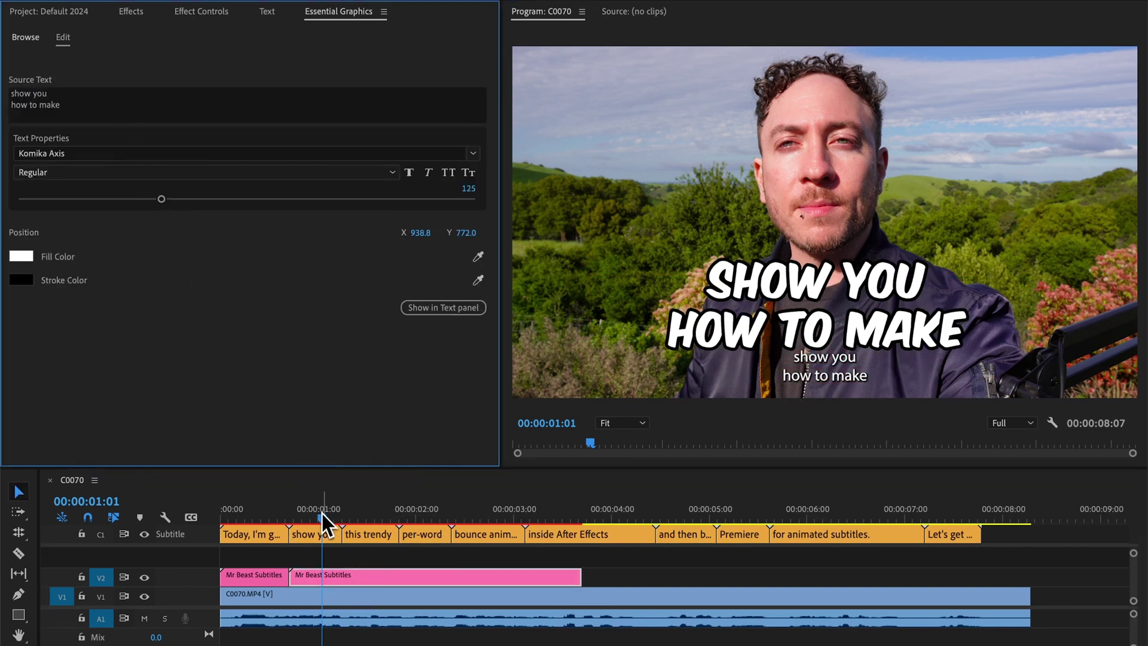
Add a title copy under the third caption, trim it to the caption, and paste its words
left_click_drag(321, 513, 368, 514)
left_click_drag(326, 577, 525, 531)
left_click(405, 579)
left_click(121, 116)
key("ctrl+a")
type("this trendy")
Add title copies under the later captions and cut the last one at the 'Let's get' caption's end
left_click_drag(487, 577, 717, 584)
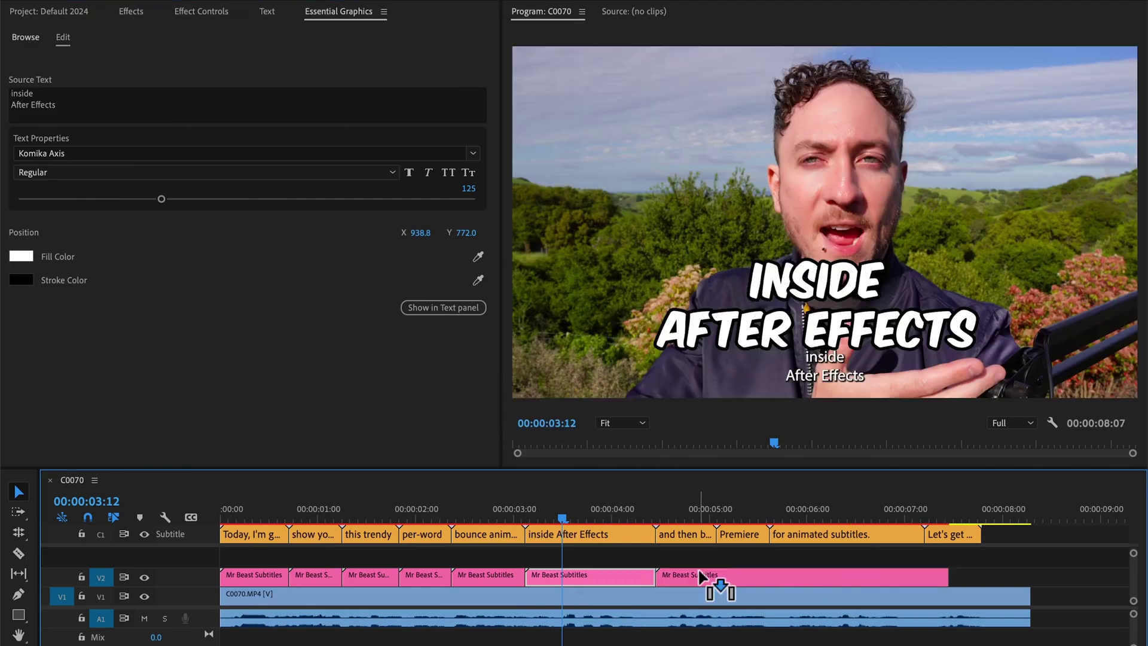
left_click(833, 390)
left_click_drag(815, 526, 815, 526)
left_click(918, 547)
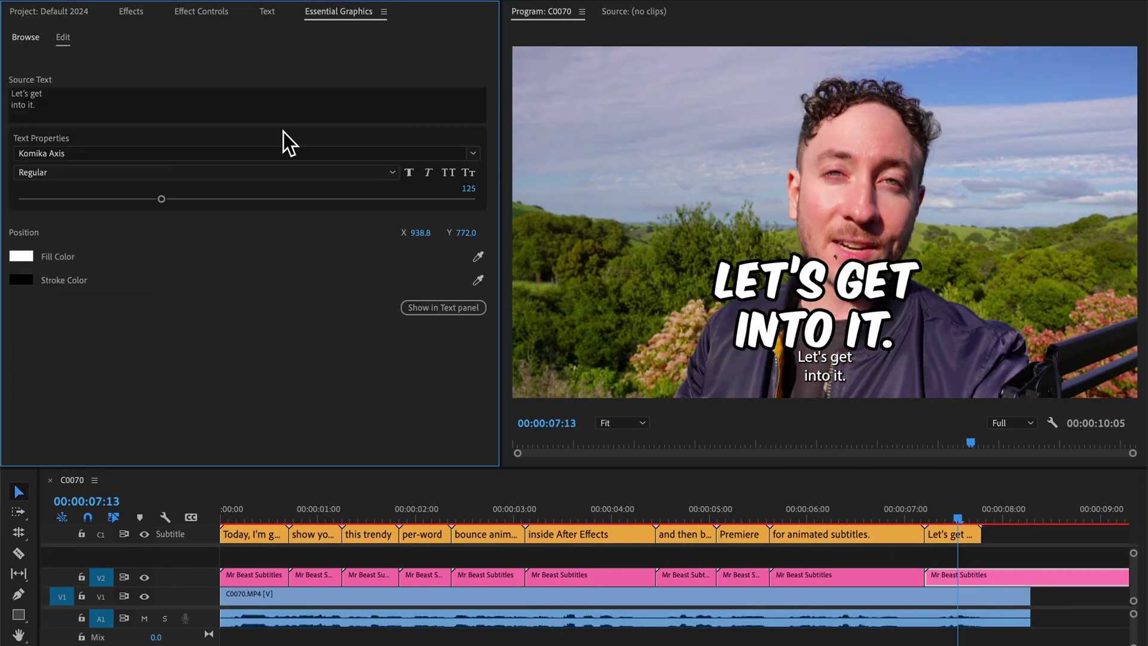
left_click(982, 519)
key("ctrl+k")
left_click(986, 577)
key("Delete")
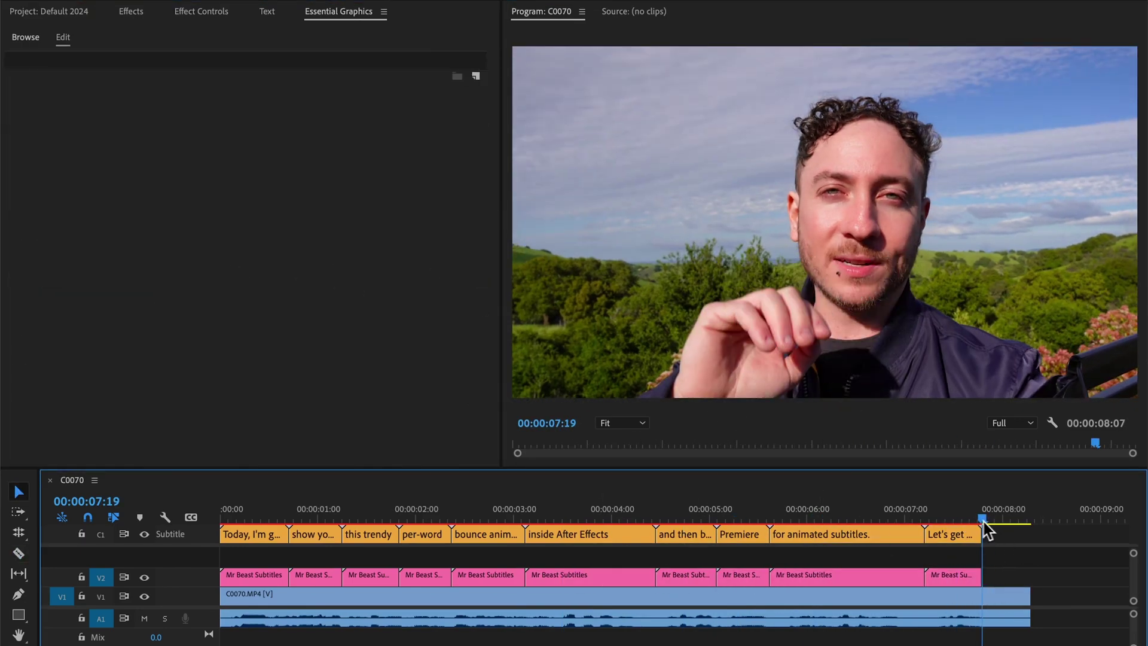
Check the last title reads 'Let's get into it' and play the sequence from the start
left_click(953, 519)
key("Home")
key("space")
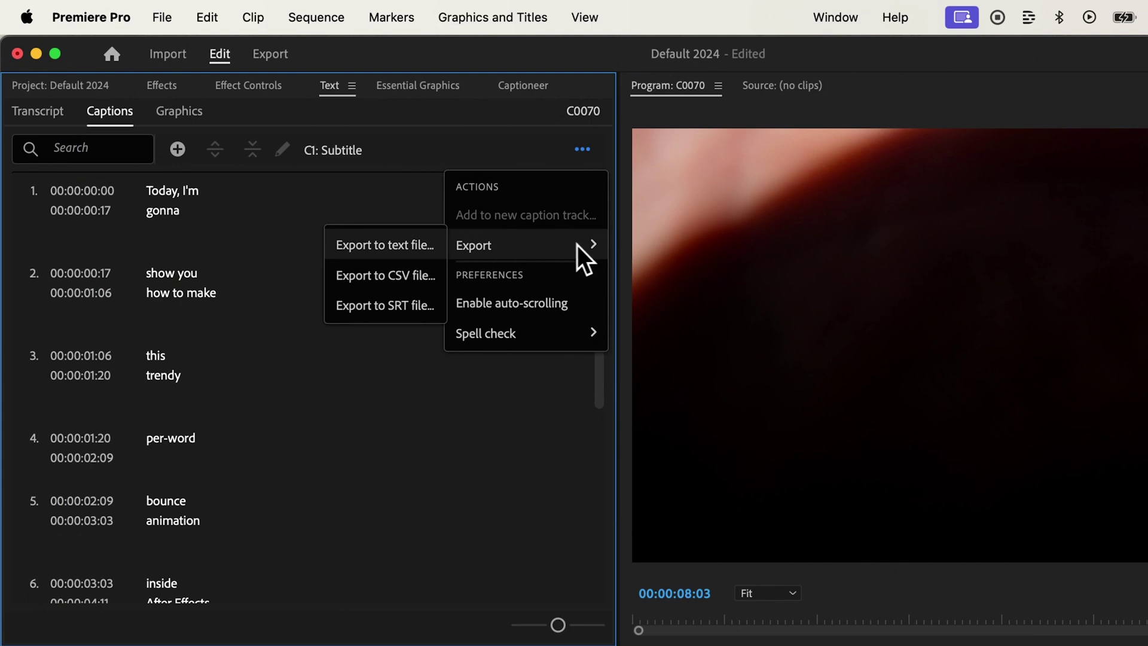
Export the captions as C0070.srt to the Desktop
left_click(413, 306)
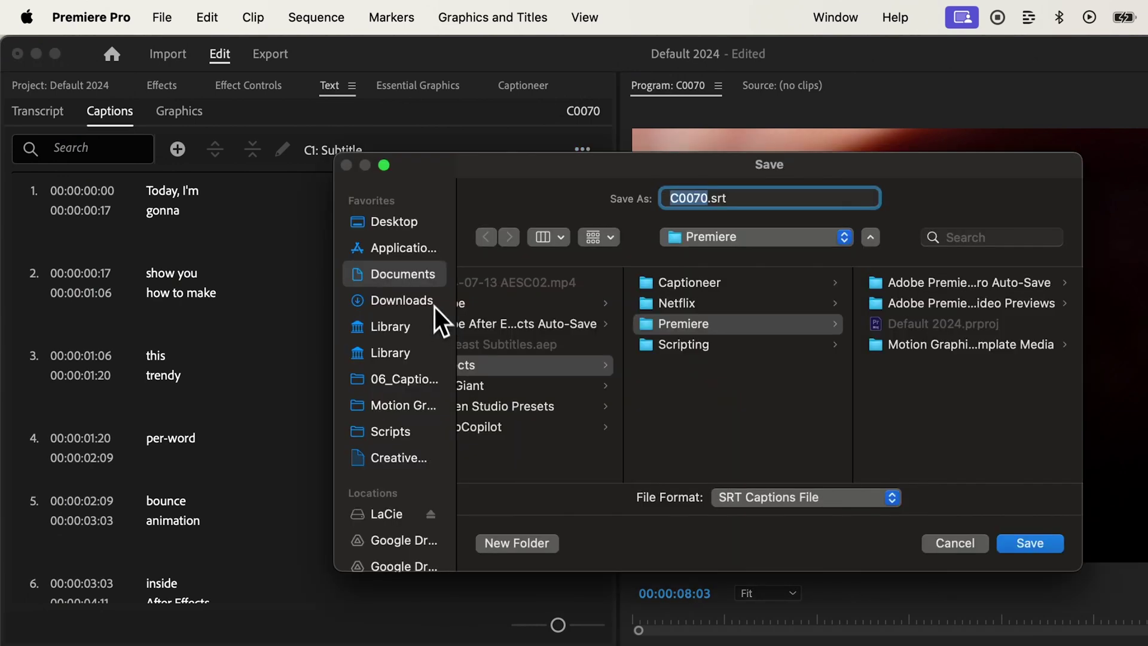
left_click(426, 232)
left_click(1024, 544)
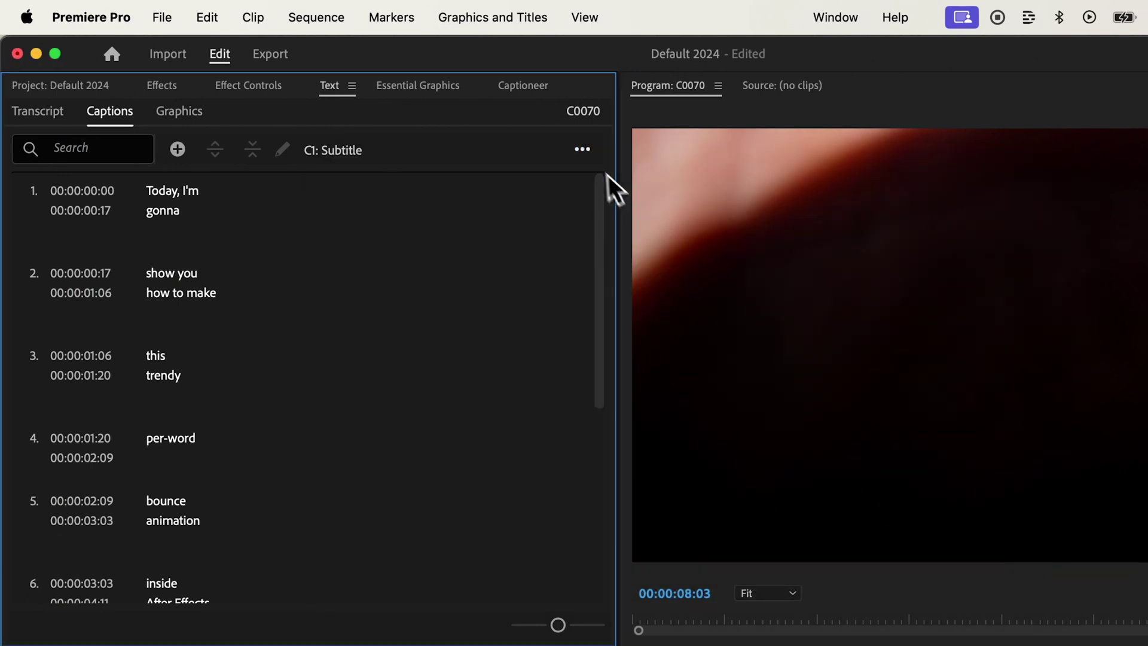
Load C0070.srt in Captioneer, pick the Mr Beast Subtitles template, generate titles on Track 2, and review them
left_click(546, 89)
left_click(266, 176)
left_click(551, 351)
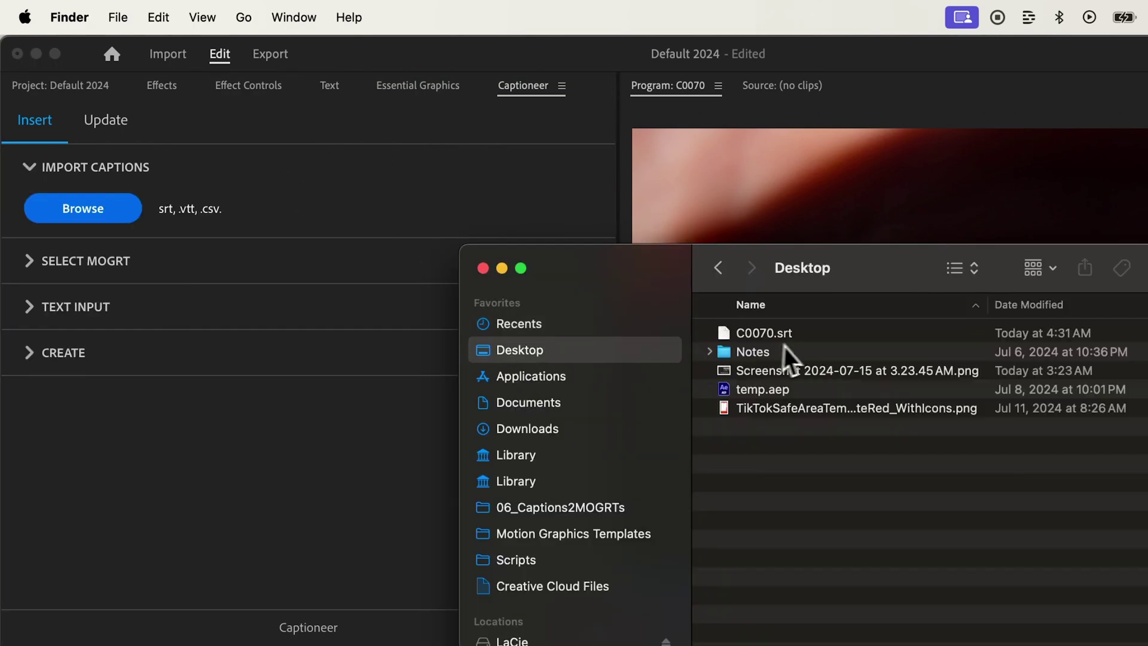
left_click_drag(760, 333, 413, 221)
left_click(414, 221)
left_click(277, 264)
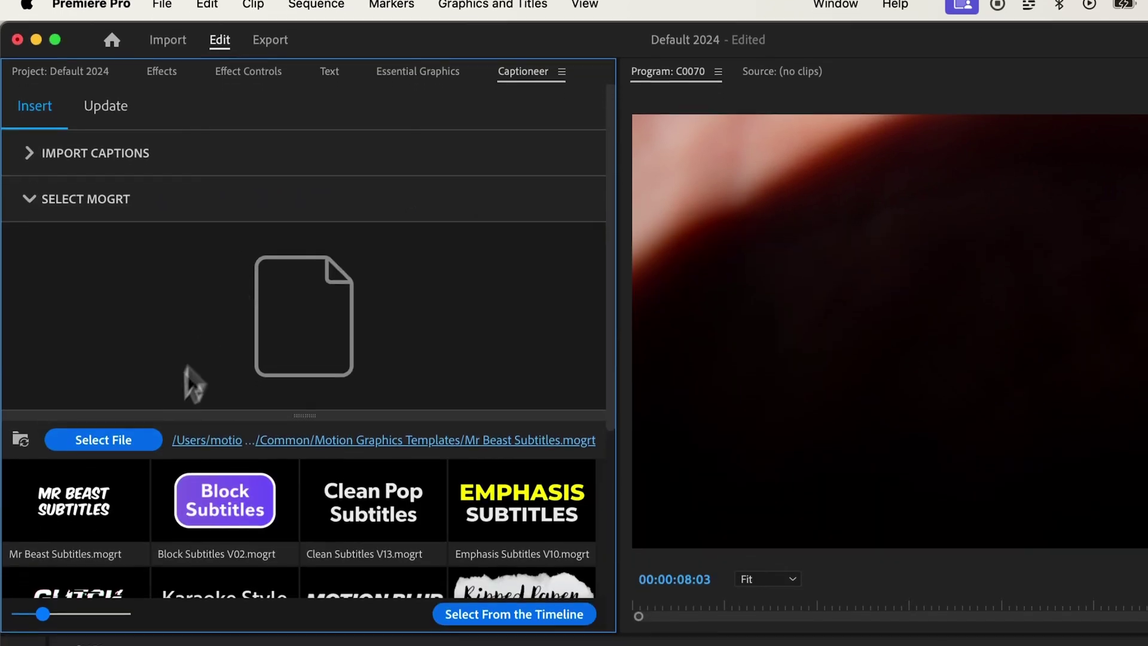
left_click(93, 195)
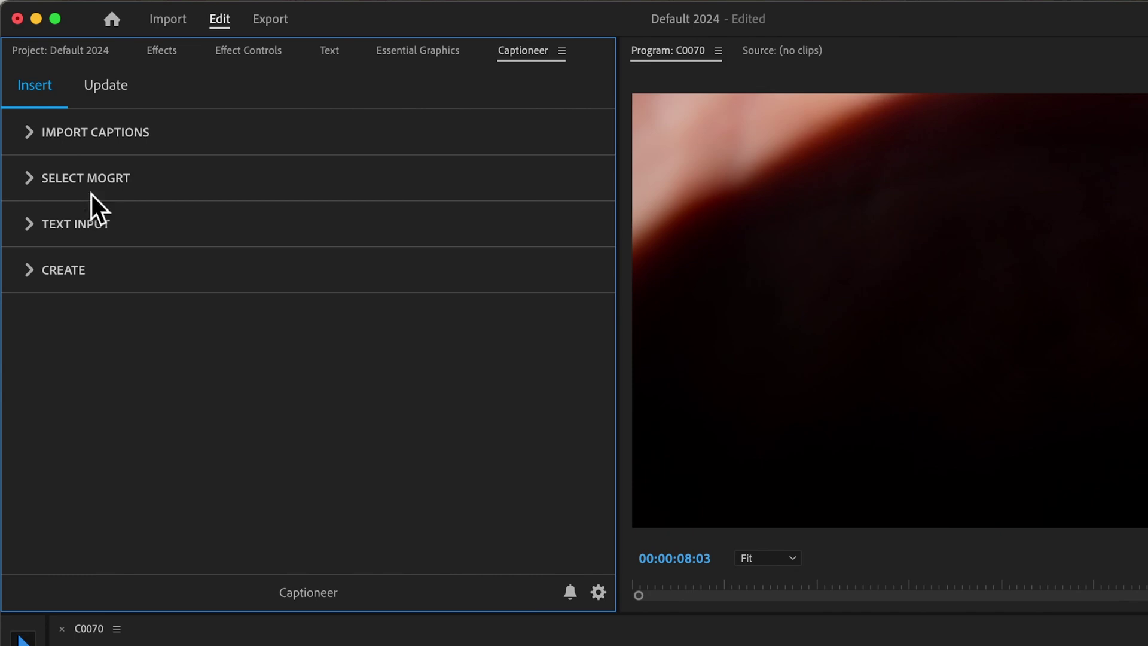
left_click(102, 274)
left_click(163, 451)
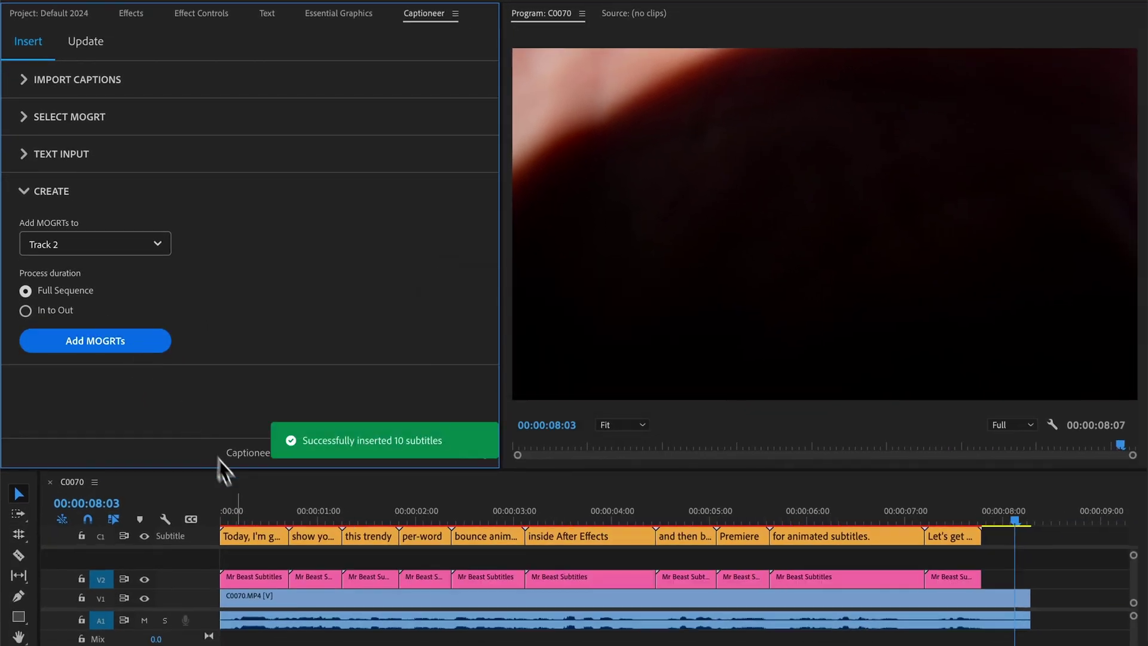
left_click_drag(238, 516, 860, 530)
left_click(367, 18)
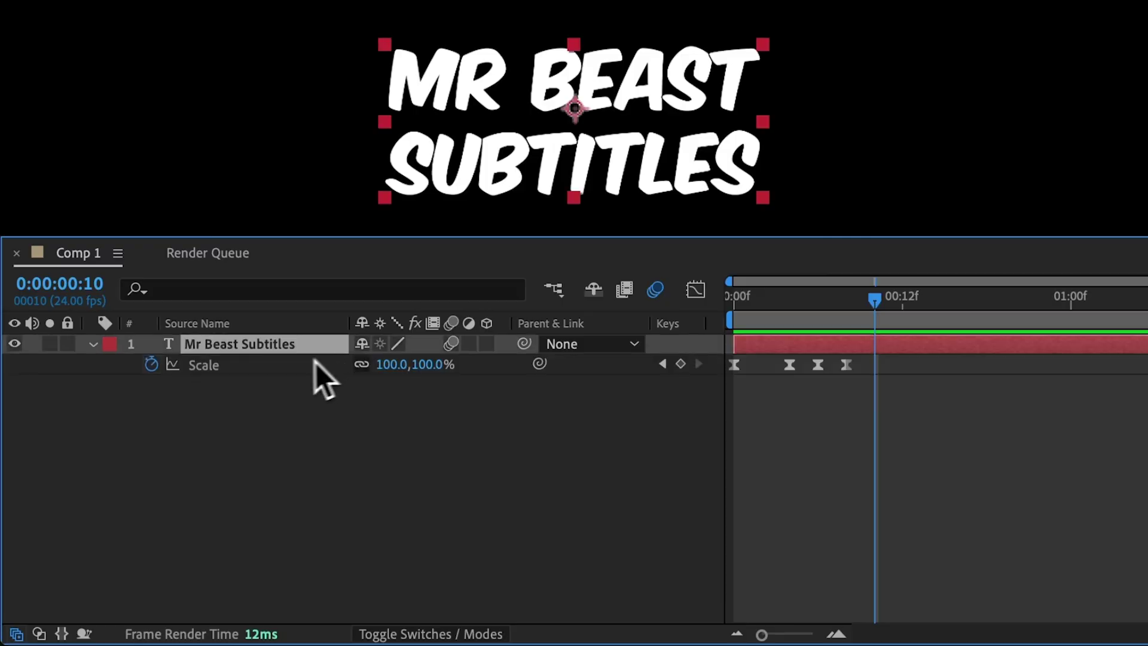
Remove the Scale keyframes and add a text Scale animator set to 0%
left_click(152, 366)
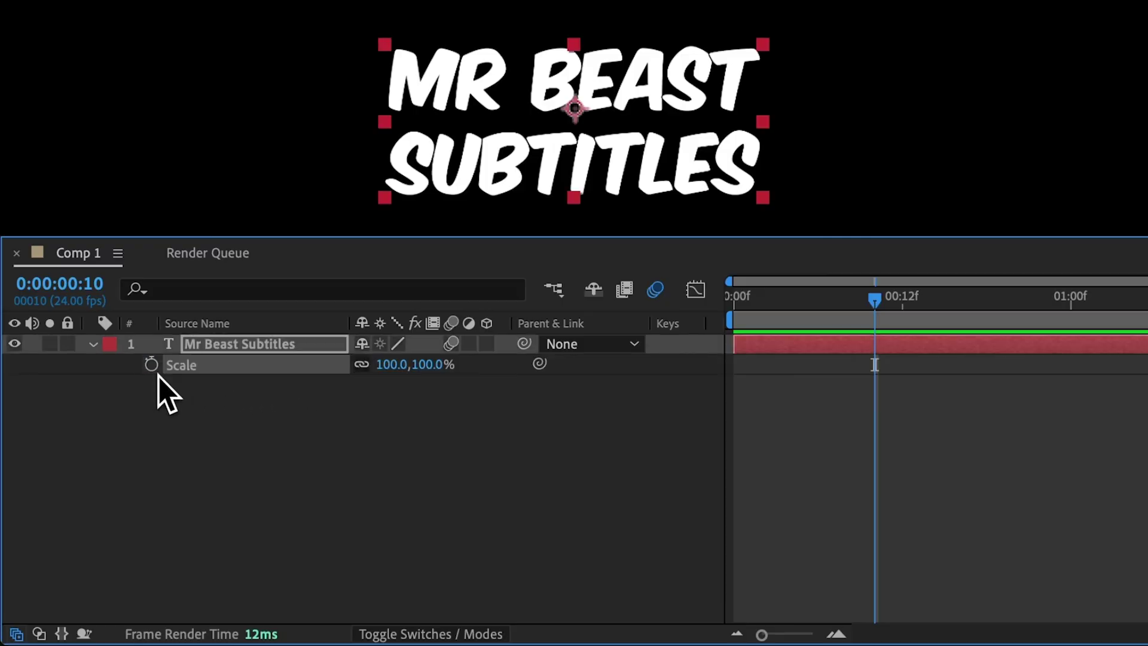
left_click(98, 353)
left_click(98, 352)
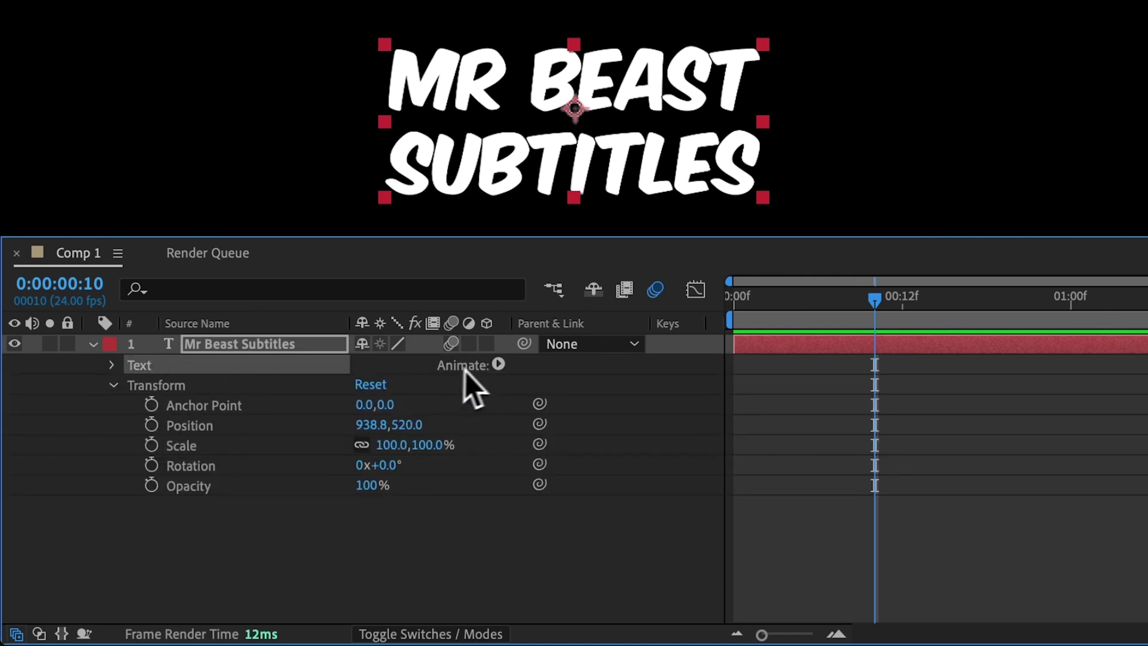
left_click(498, 364)
left_click(579, 238)
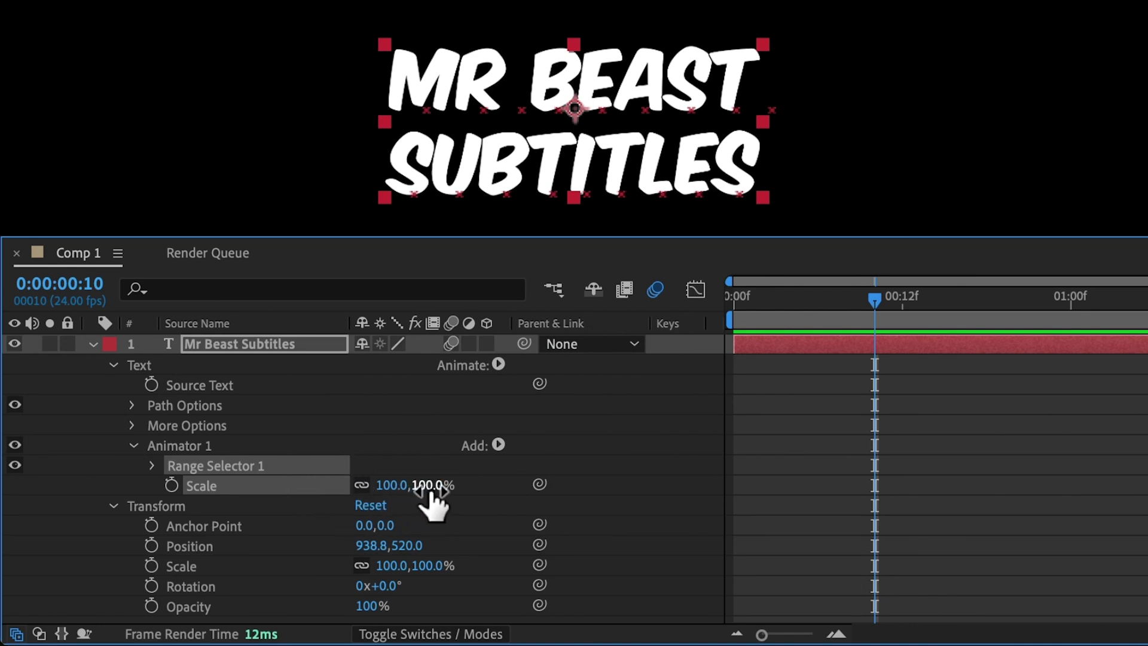
key("Return")
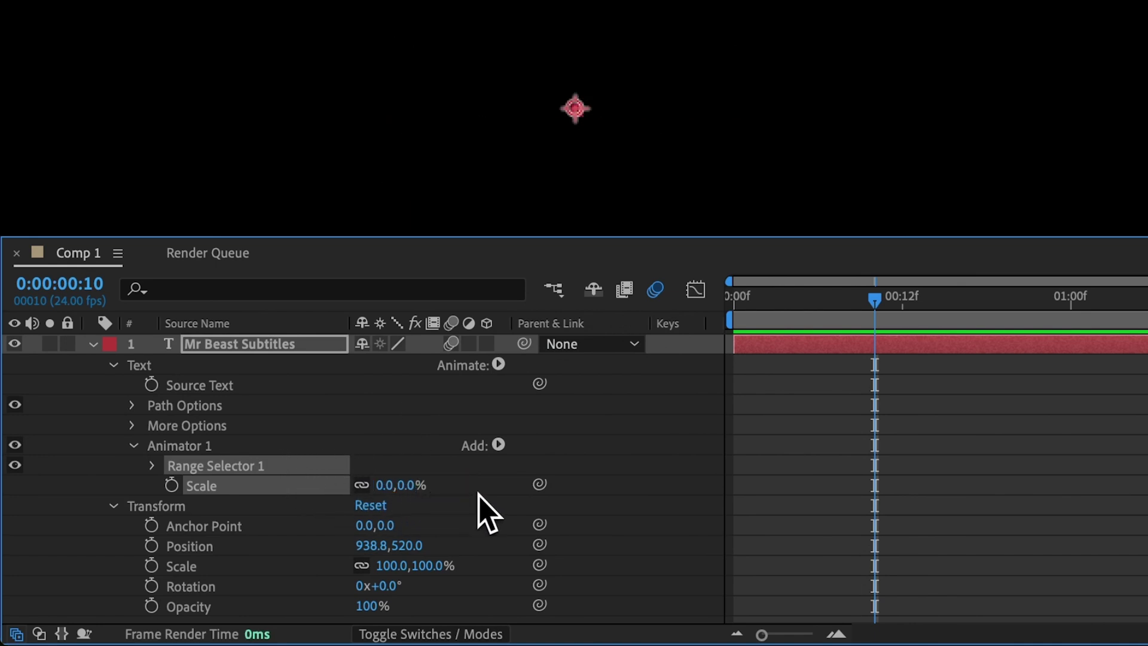
Keyframe the Range Selector Start from 0% at frame 0 to 100% at frame 10
left_click(152, 466)
left_click(191, 485)
left_click_drag(873, 487, 734, 486)
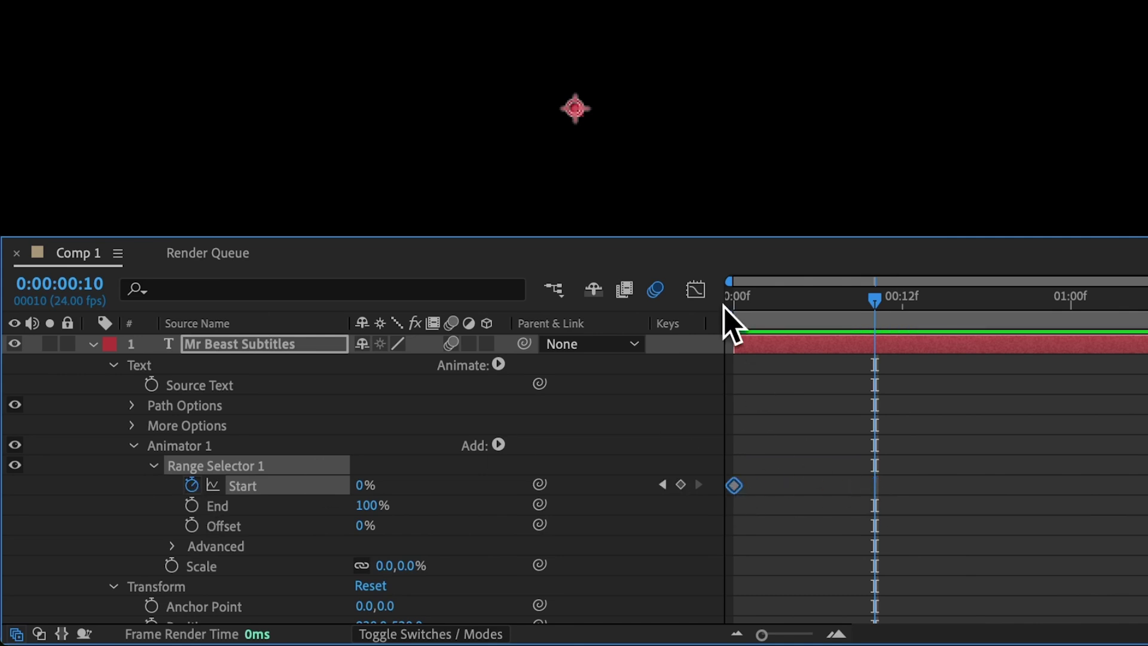
left_click_drag(363, 487, 480, 484)
left_click(906, 305)
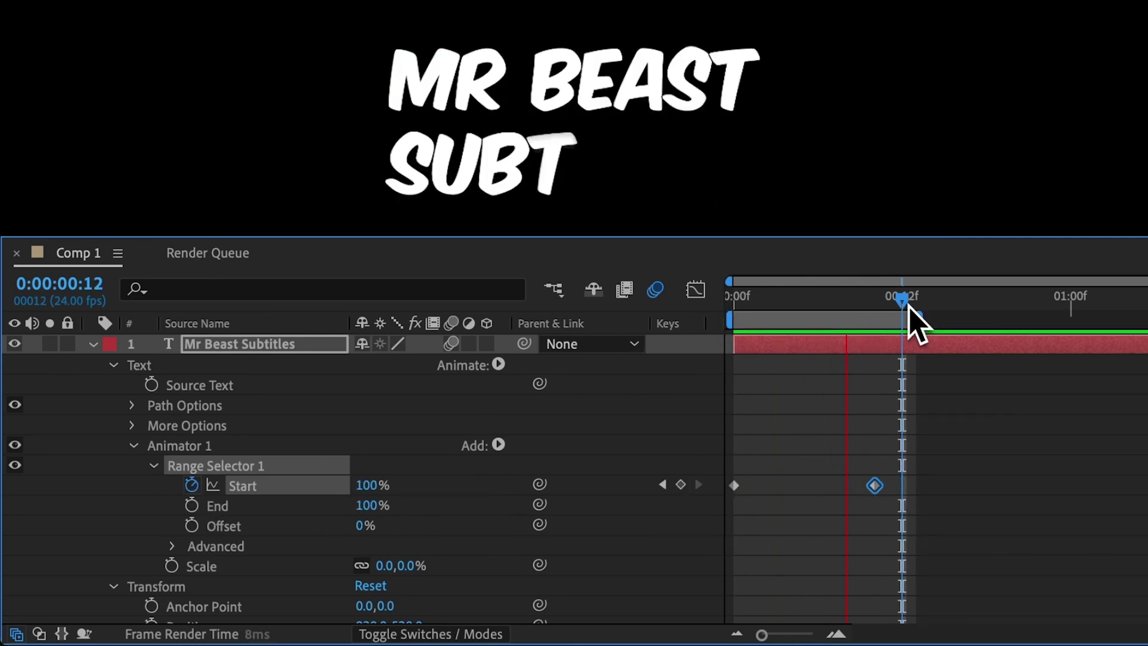
Set the range selector's Based On to Words
left_click(174, 546)
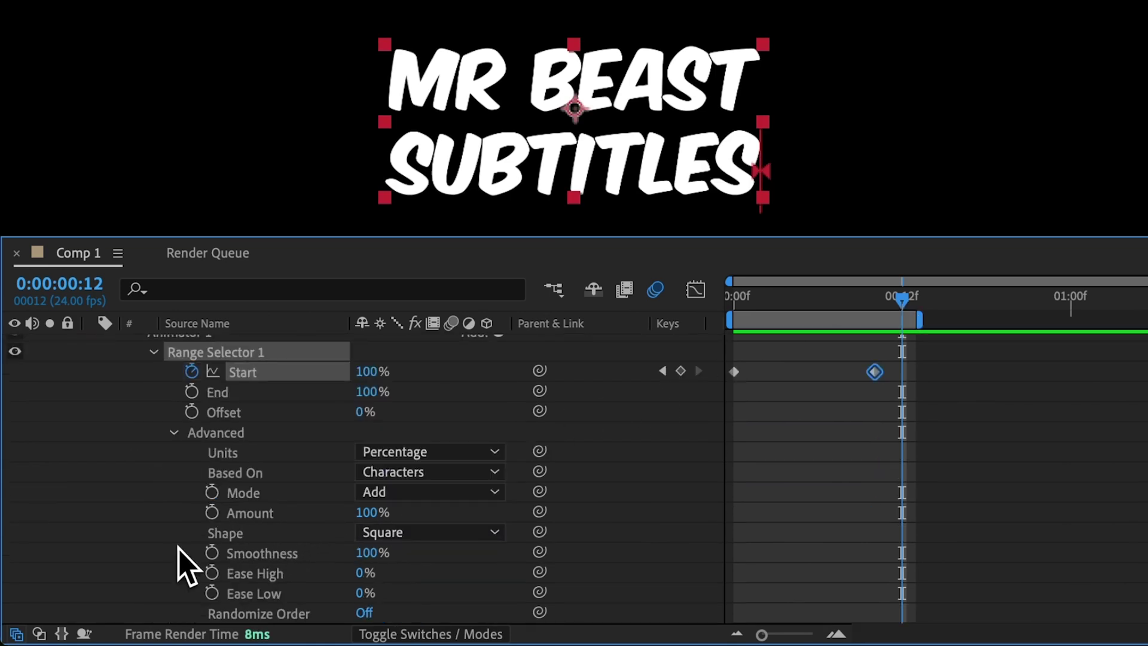
left_click(455, 484)
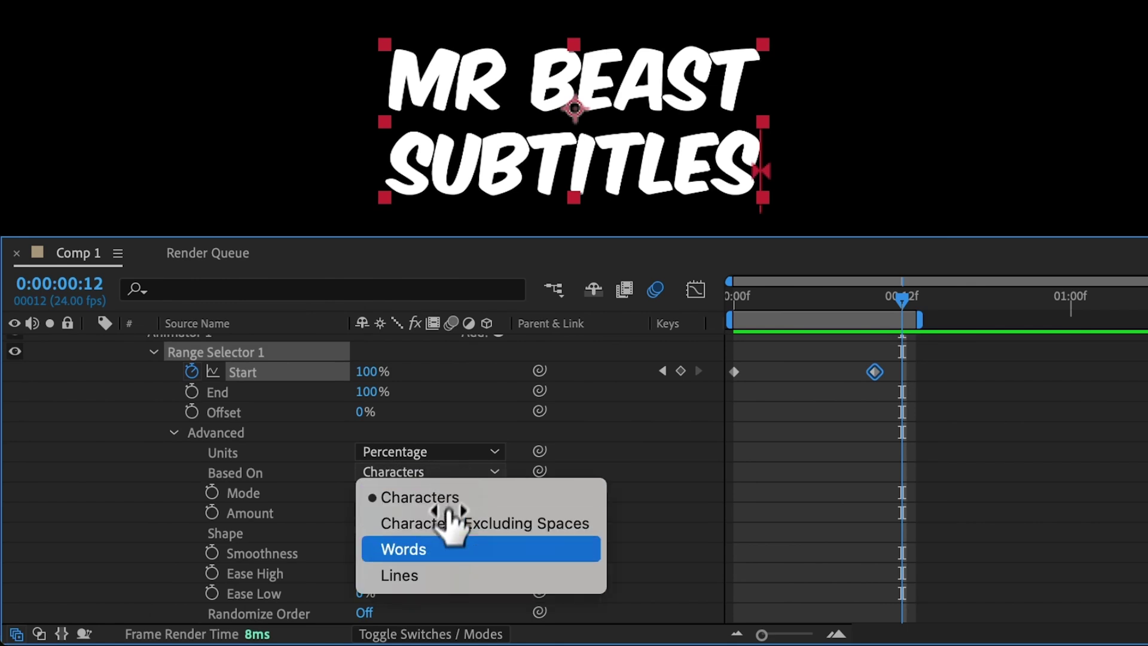
left_click(430, 576)
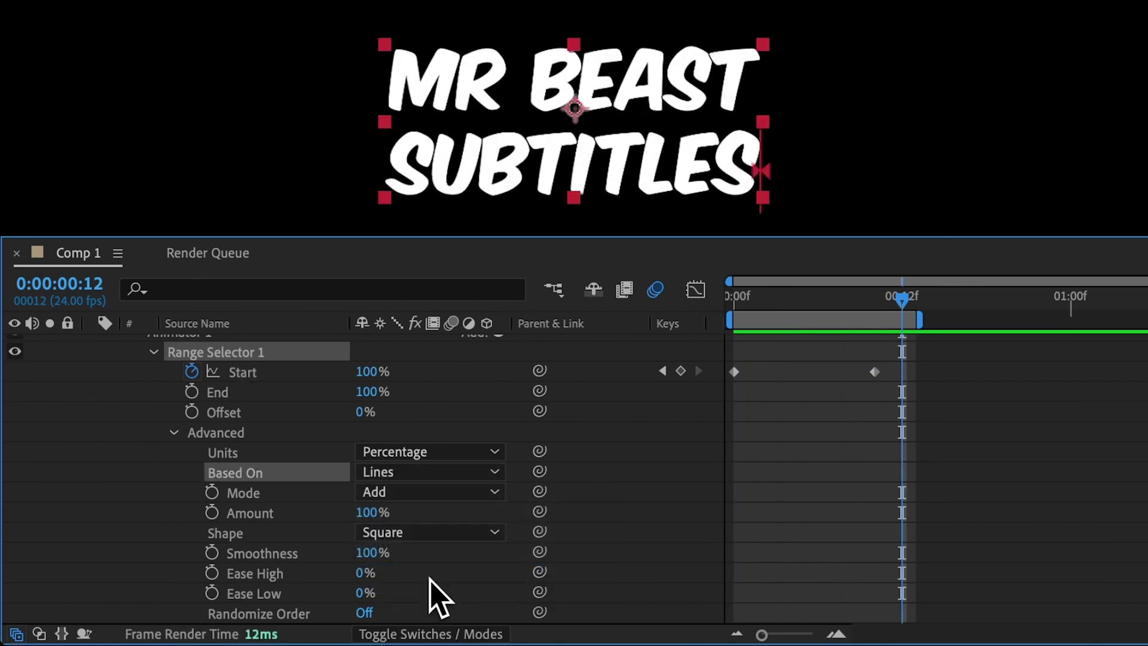
left_click(455, 474)
left_click(437, 549)
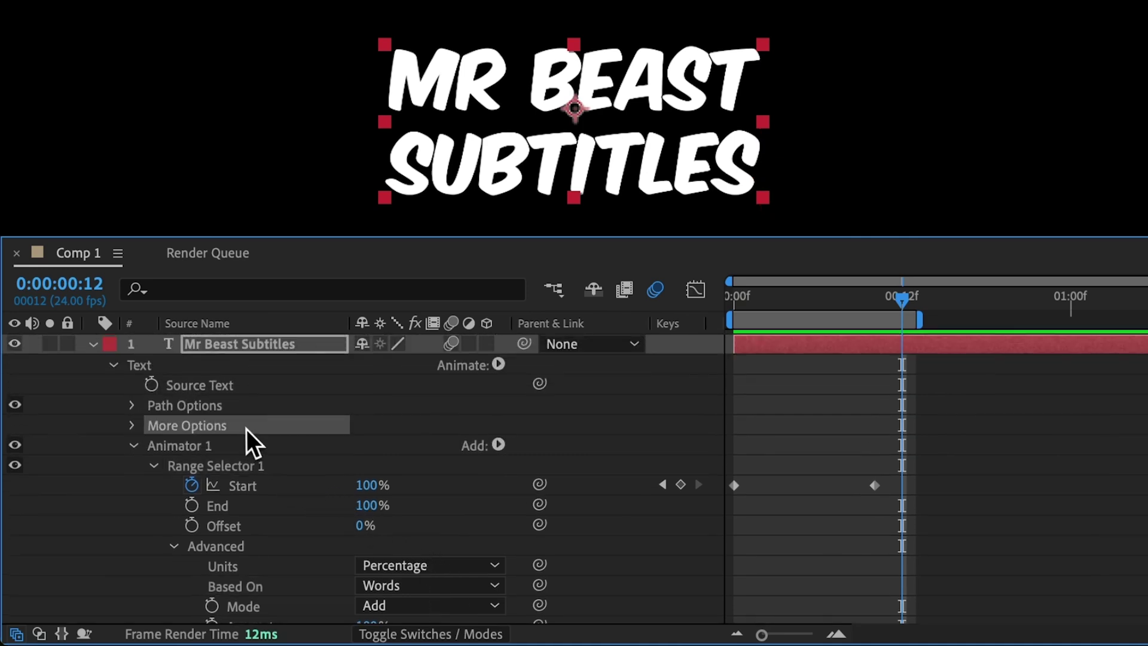
Set Anchor Point Grouping to Word and preview the word-by-word animation
left_click(132, 425)
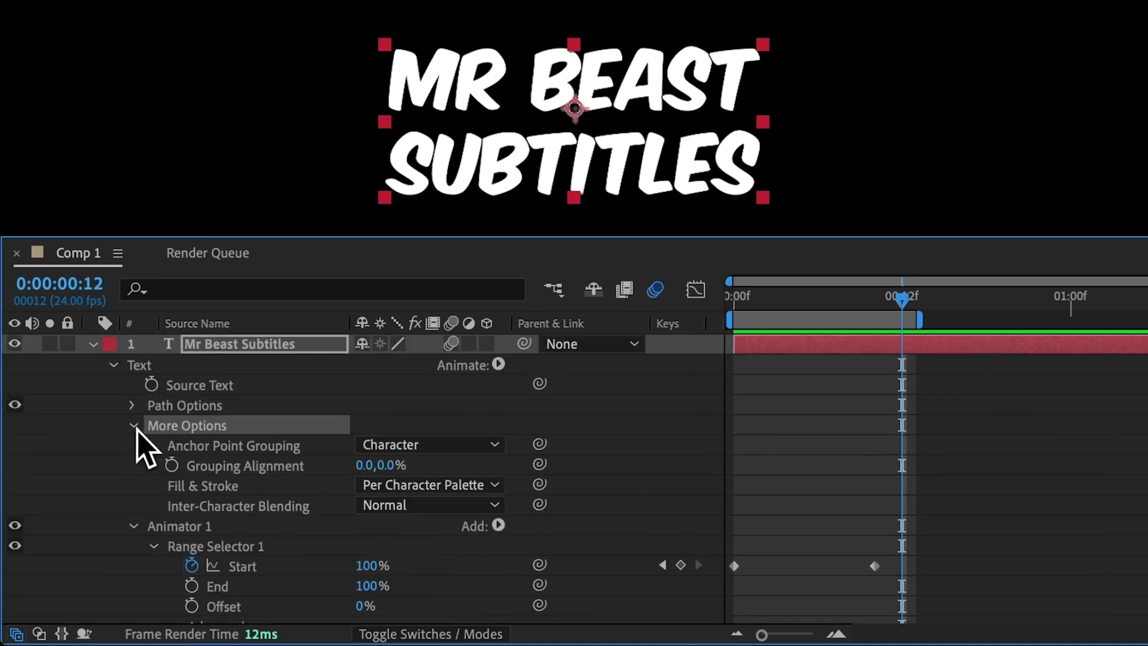
left_click(456, 443)
key("Escape")
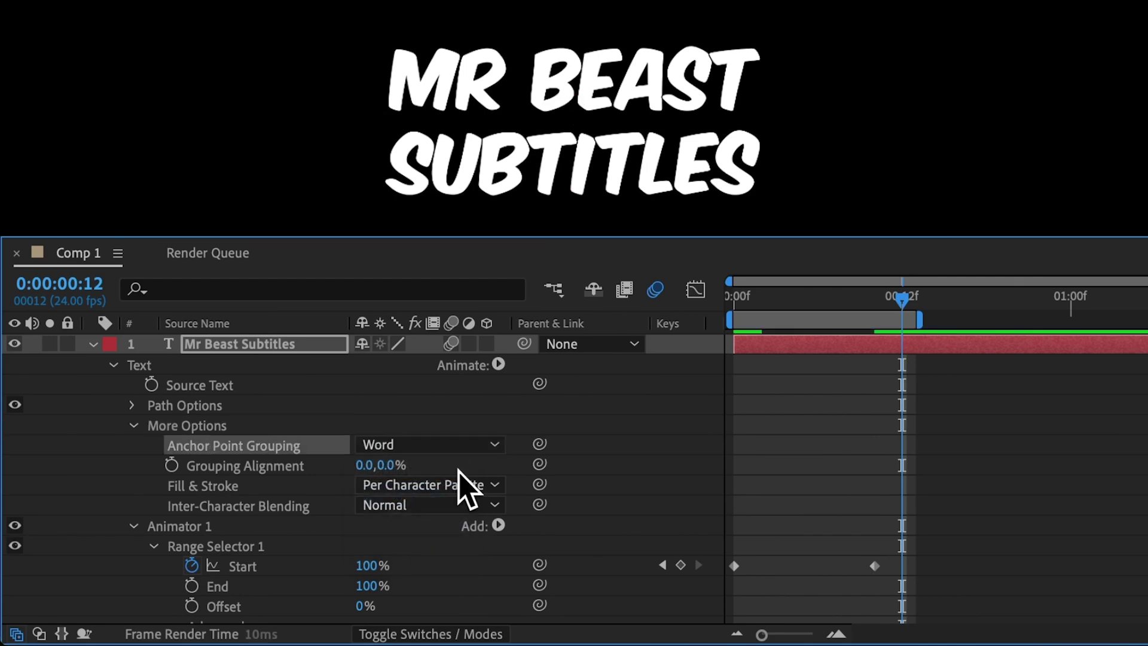
key("space")
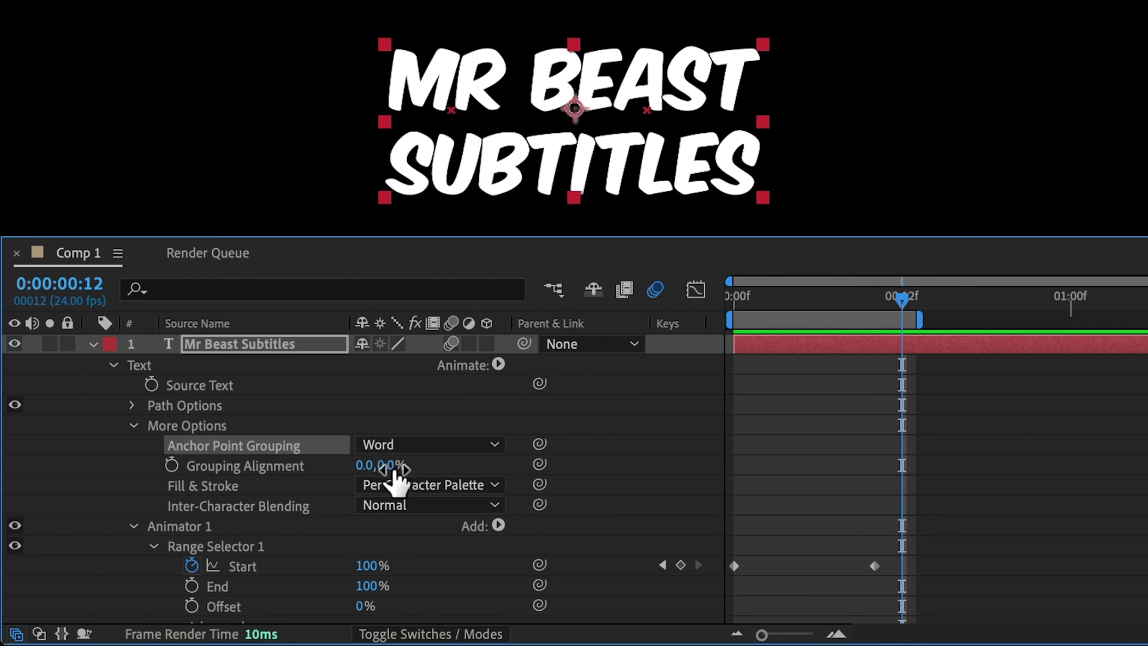
Set the vertical Grouping Alignment to -45% and preview the word animation
left_click_drag(392, 467, 406, 467)
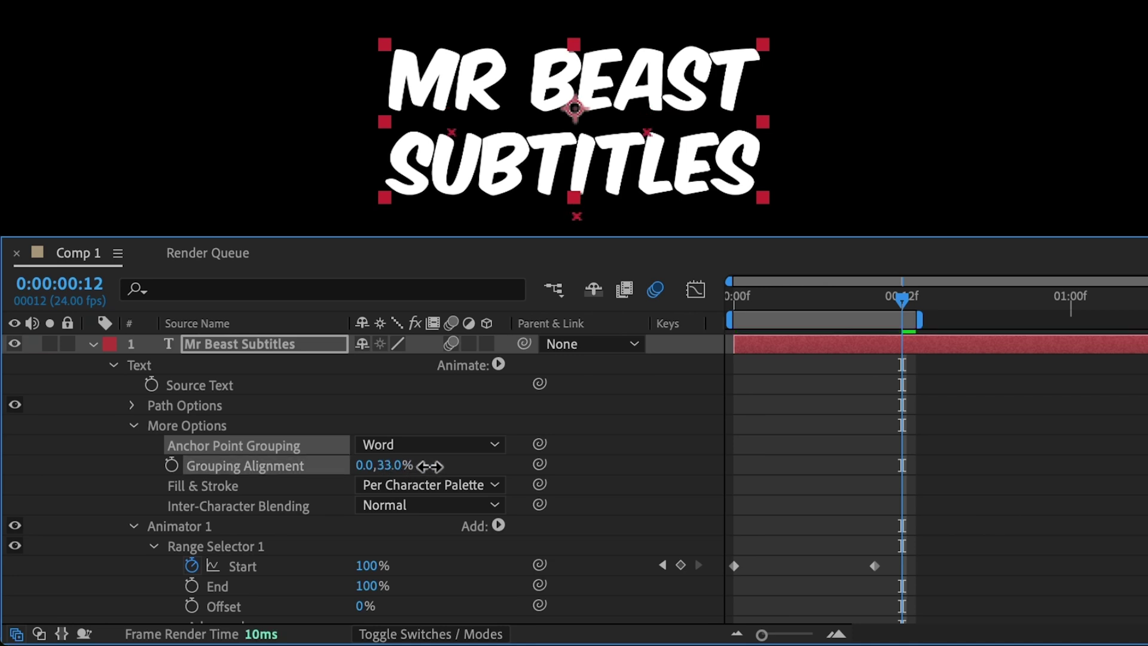
left_click(282, 476)
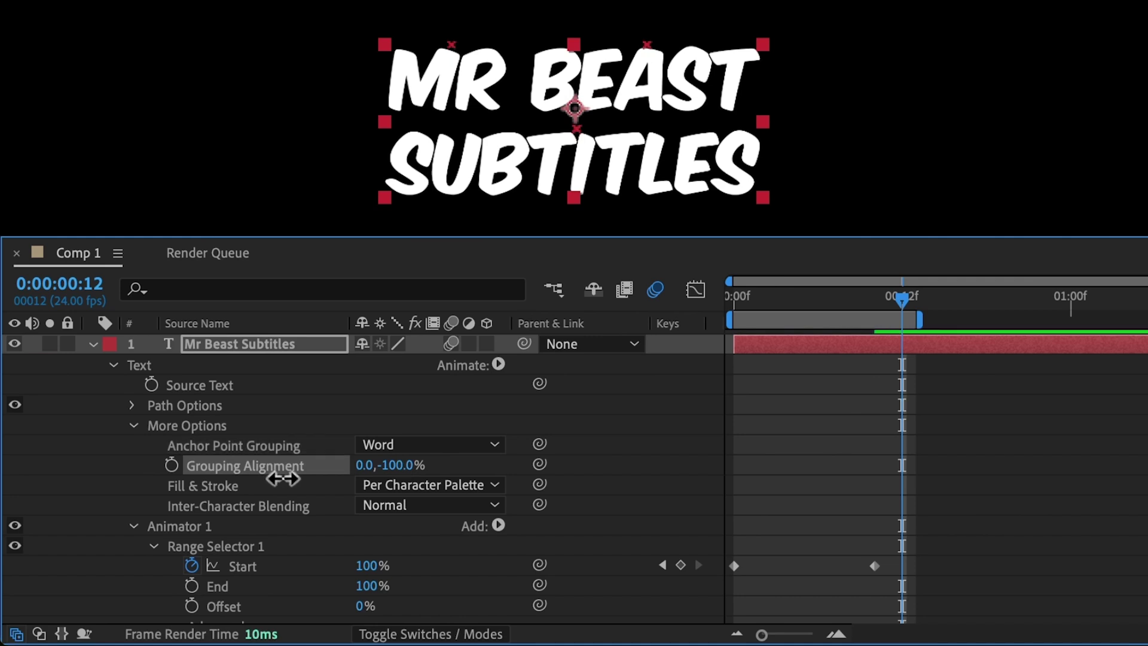
key("space")
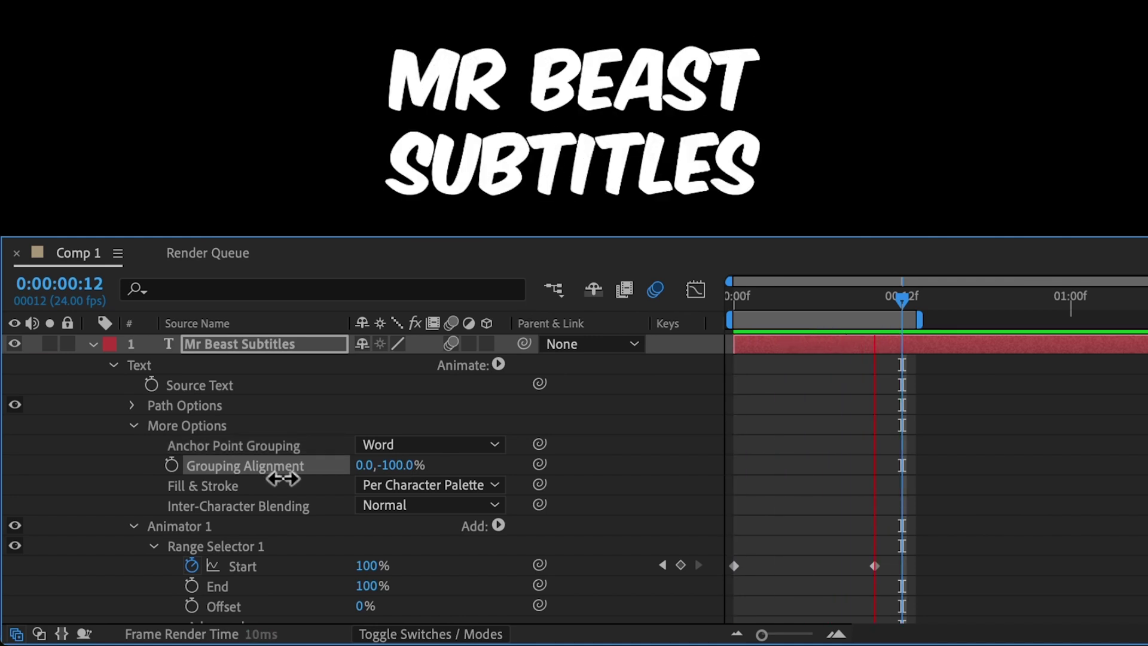
key("space")
left_click_drag(399, 469, 465, 463)
key("space")
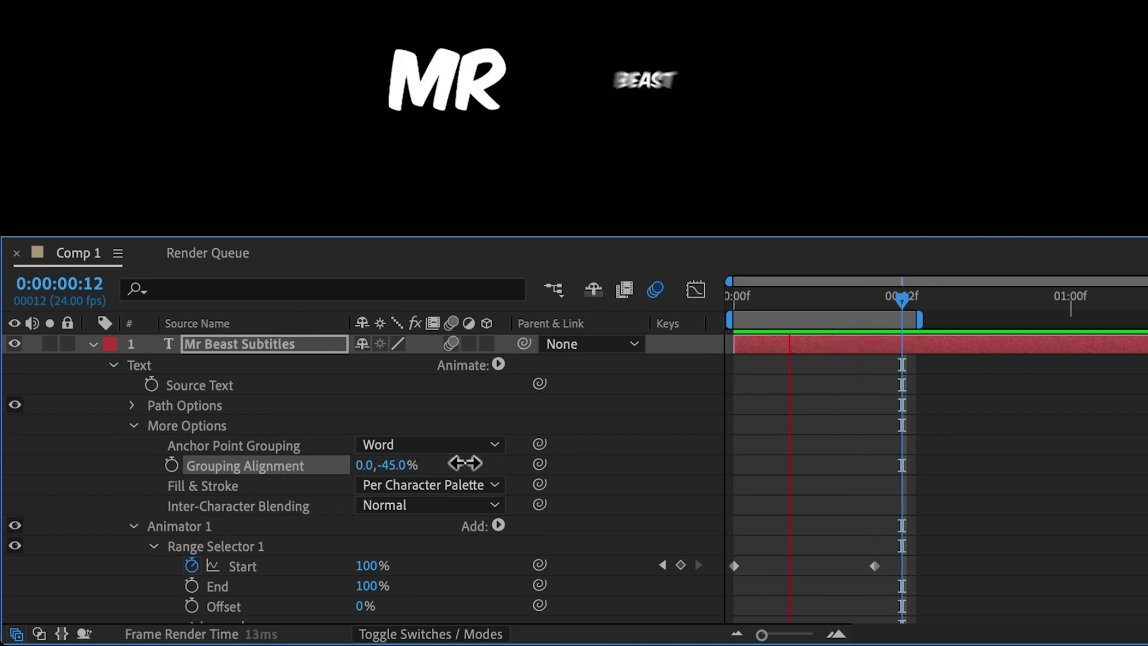
key("space")
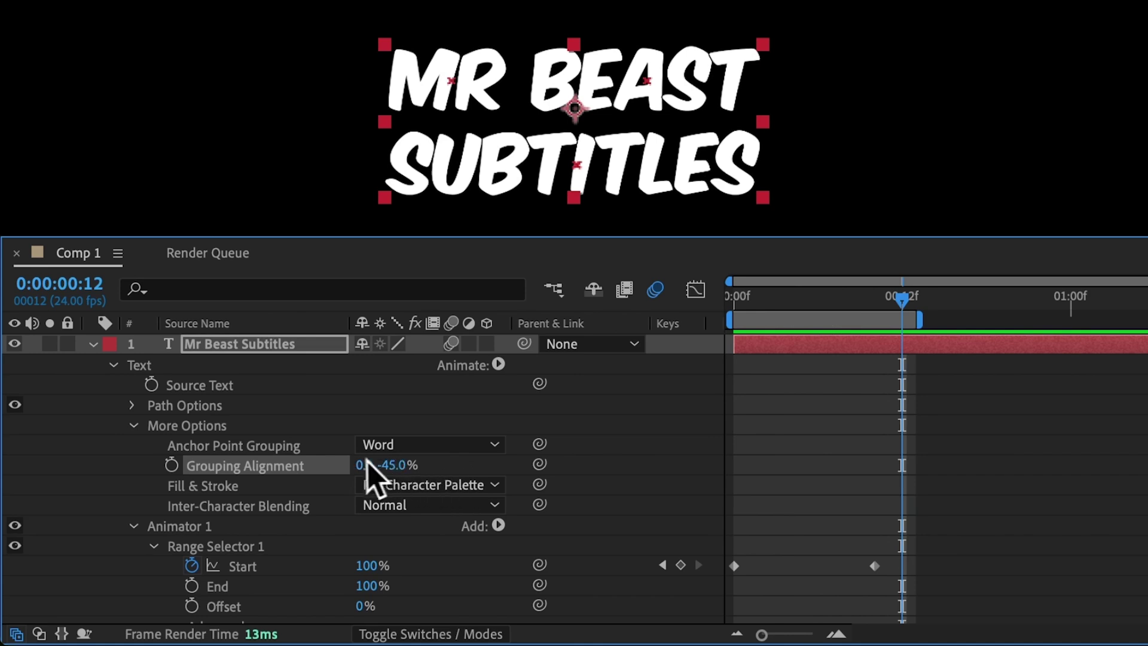
Try switching Anchor Point Grouping to Line
left_click(337, 453)
scroll(337, 473, "down", 6)
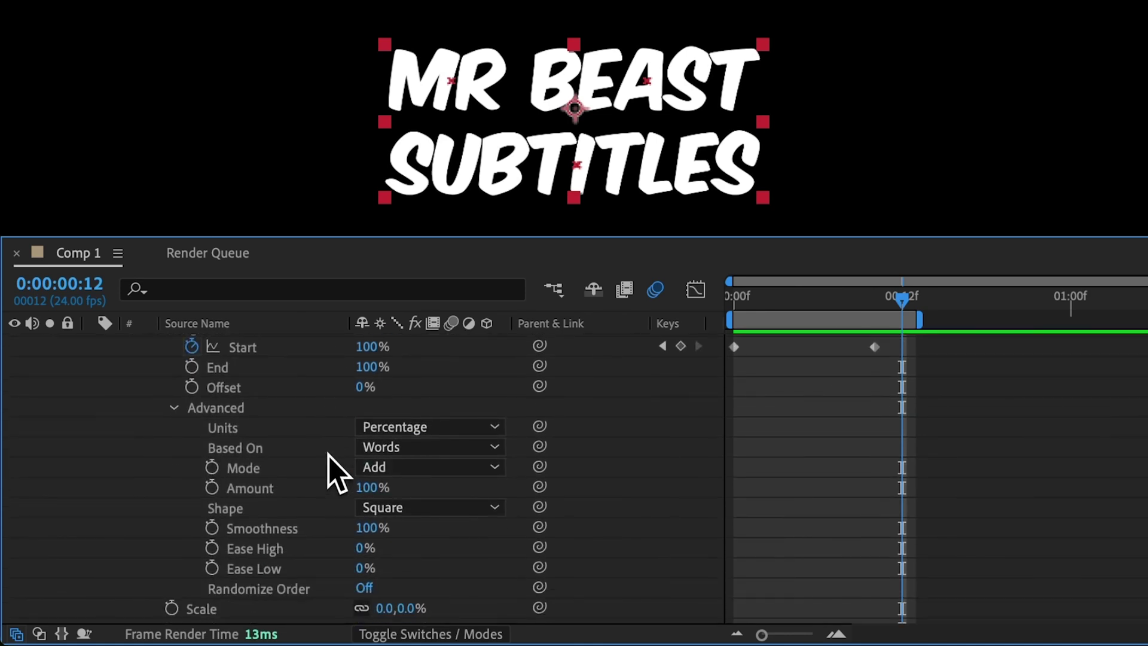
left_click(328, 453)
scroll(333, 469, "up", 6)
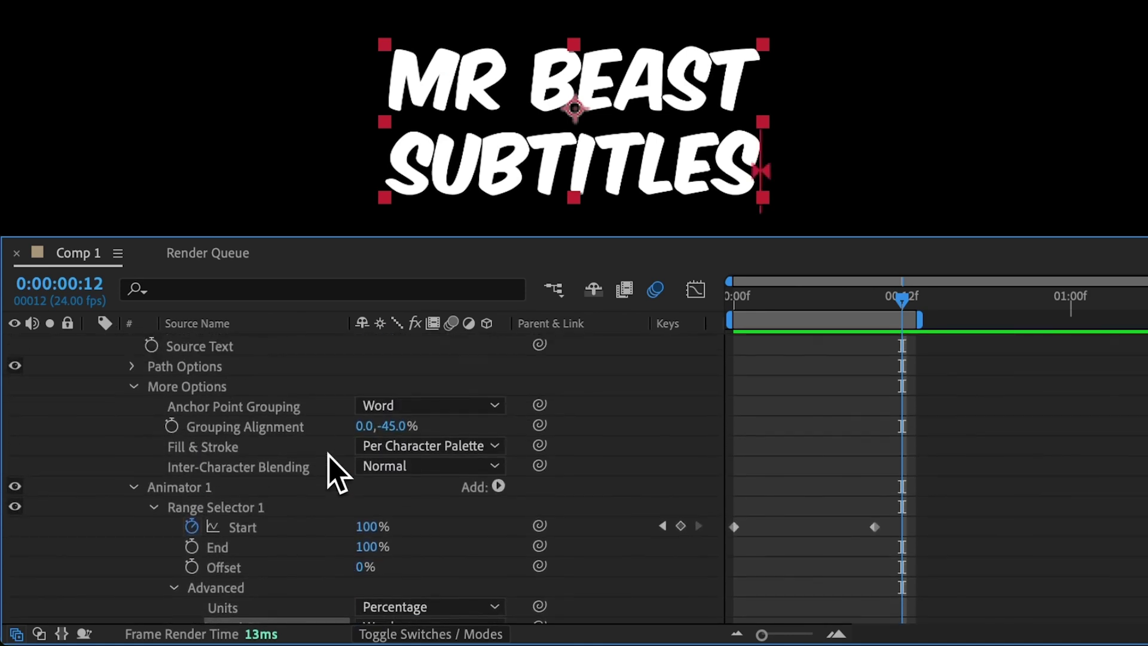
left_click(327, 453)
left_click(412, 448)
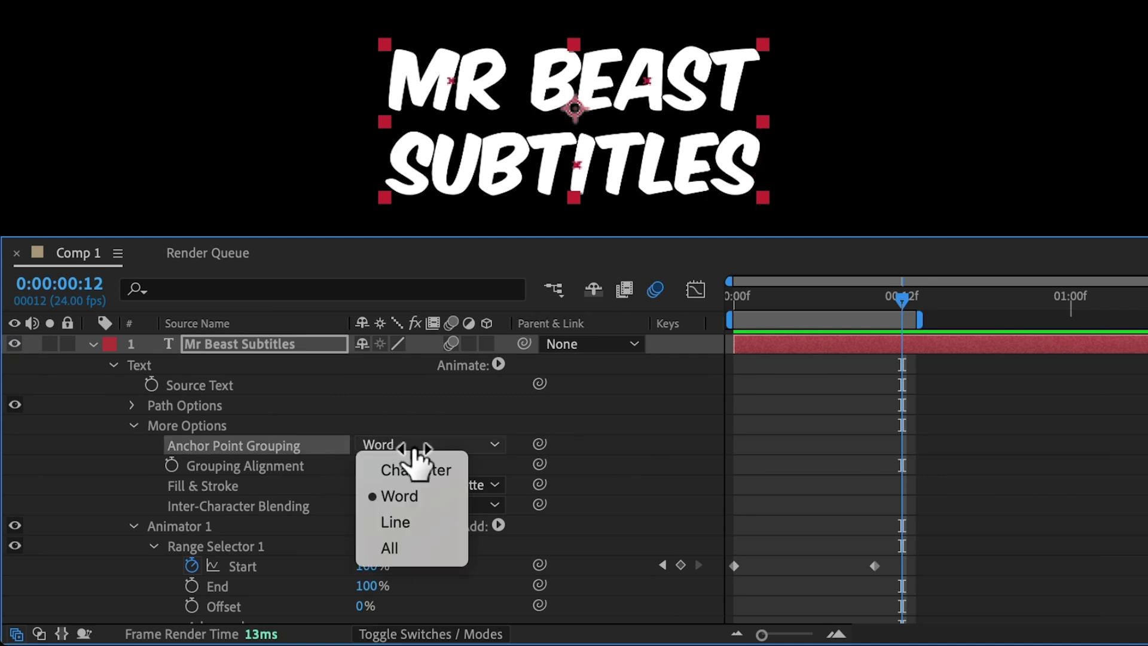
left_click(410, 520)
Test Based On Lines, then restore Based On Words and Anchor Point Grouping Word
scroll(414, 545, "down", 5)
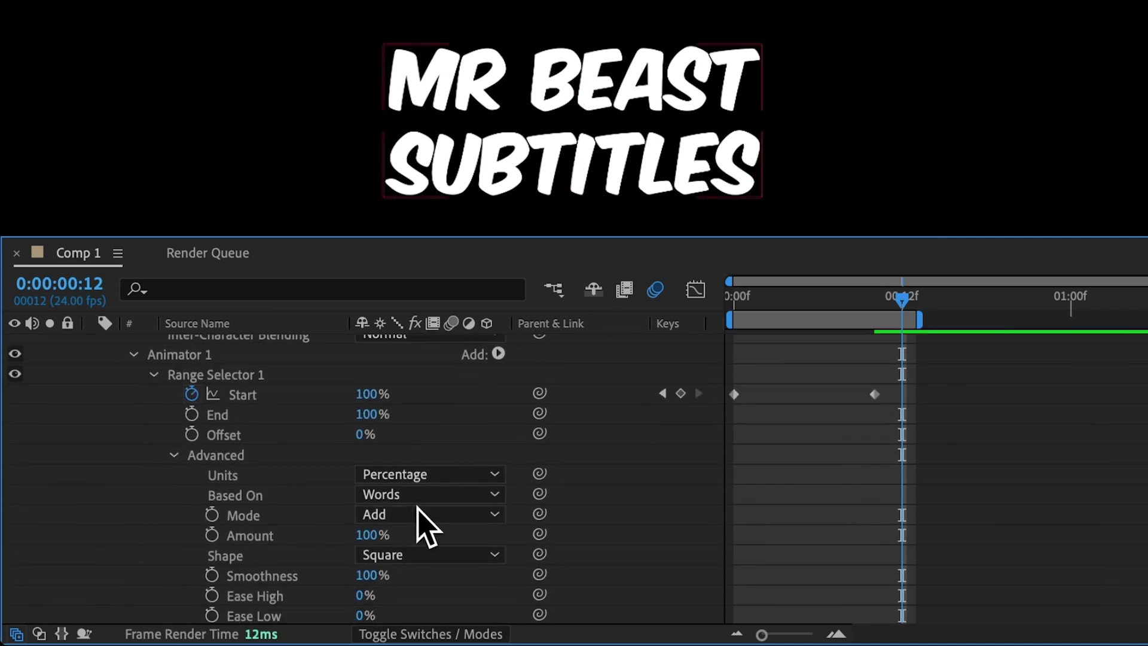
left_click(419, 495)
left_click(425, 597)
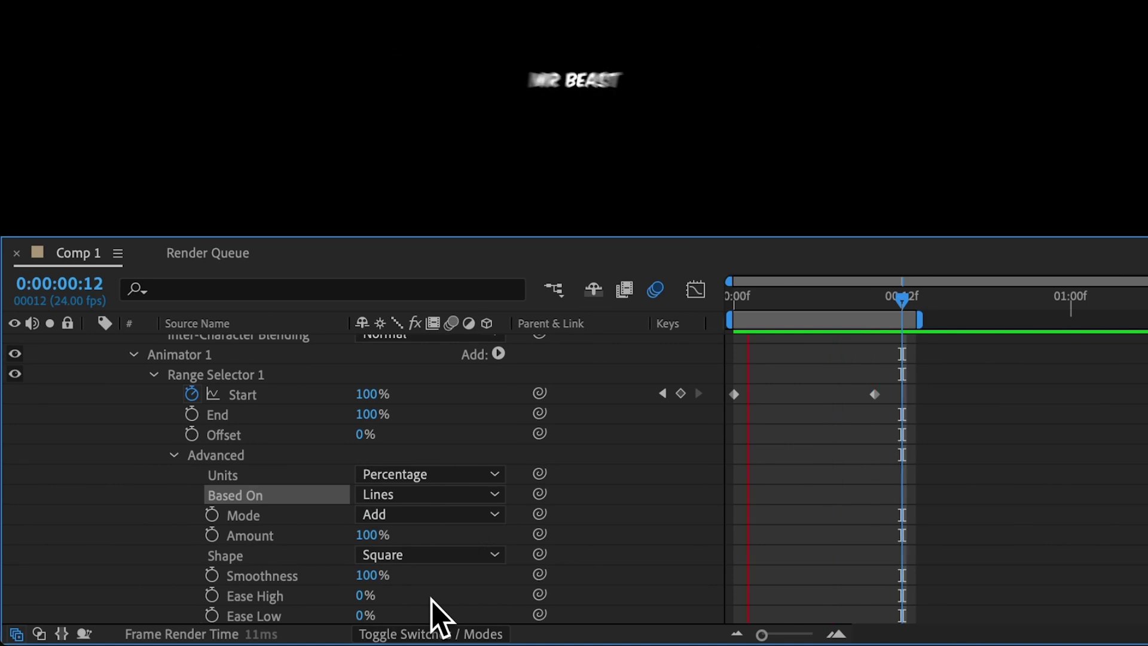
key("space")
left_click(427, 494)
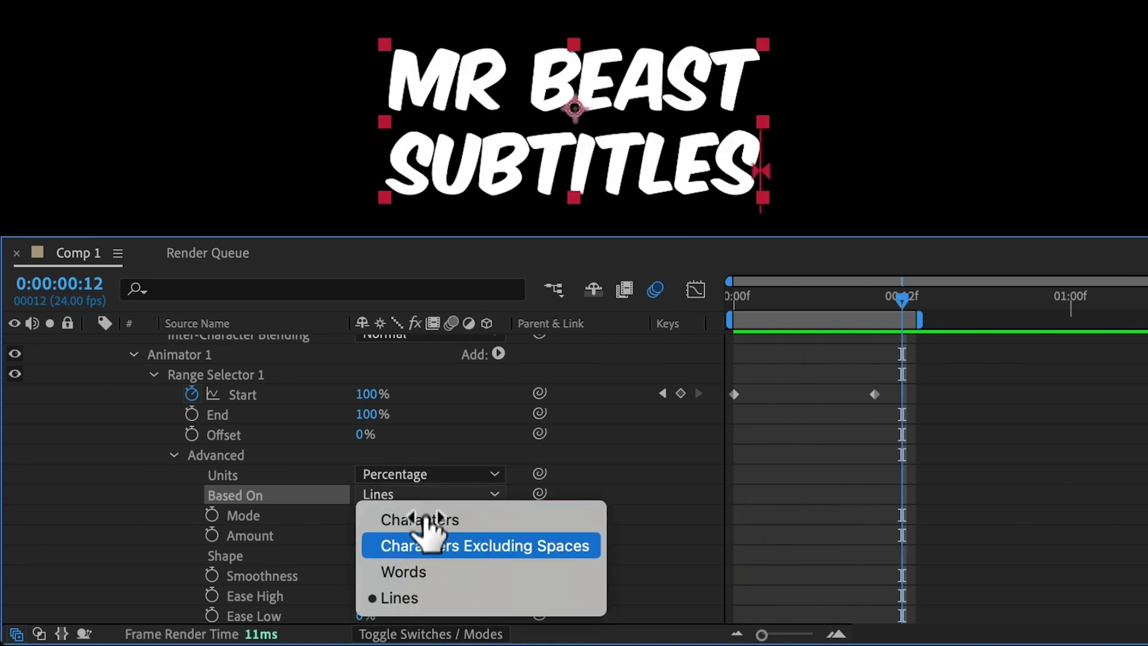
left_click(413, 569)
scroll(435, 568, "up", 5)
left_click(438, 445)
left_click(440, 497)
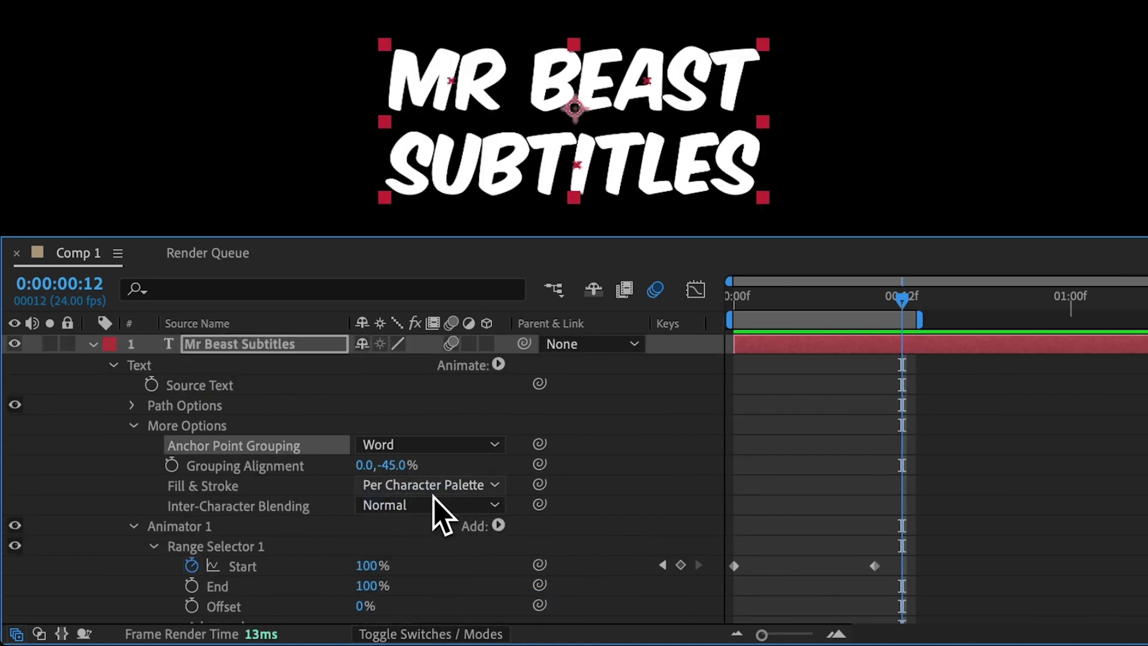
Collapse Animator 1's properties and duplicate it into Animator 2
left_click_drag(978, 244, 935, 151)
left_click(133, 334)
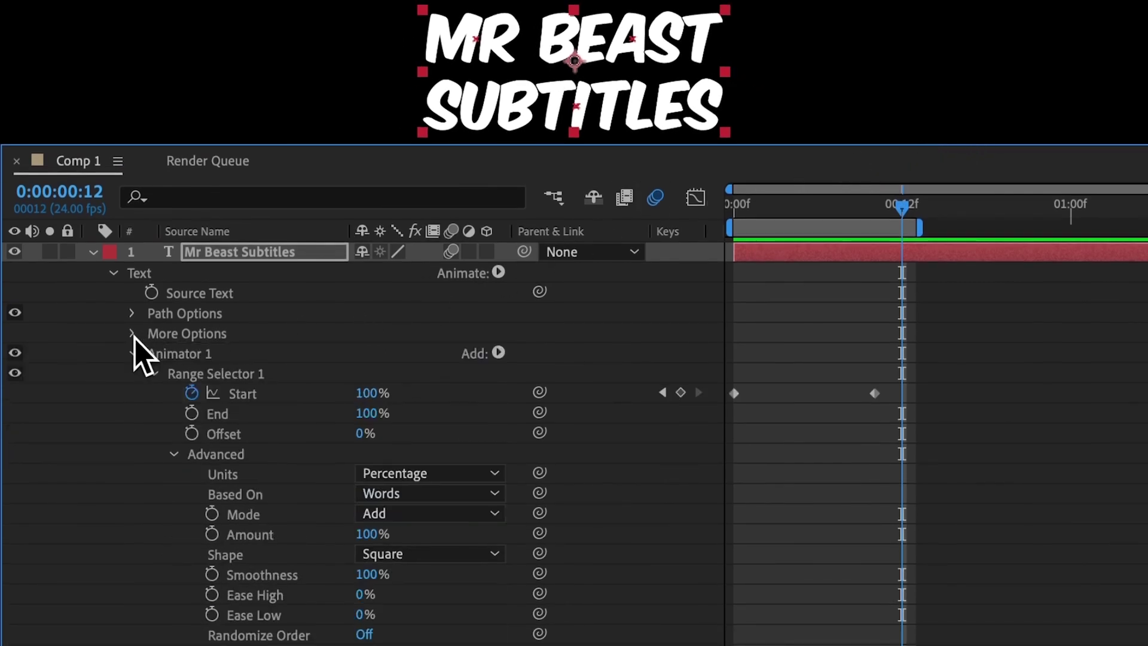
left_click(152, 374)
left_click(232, 356)
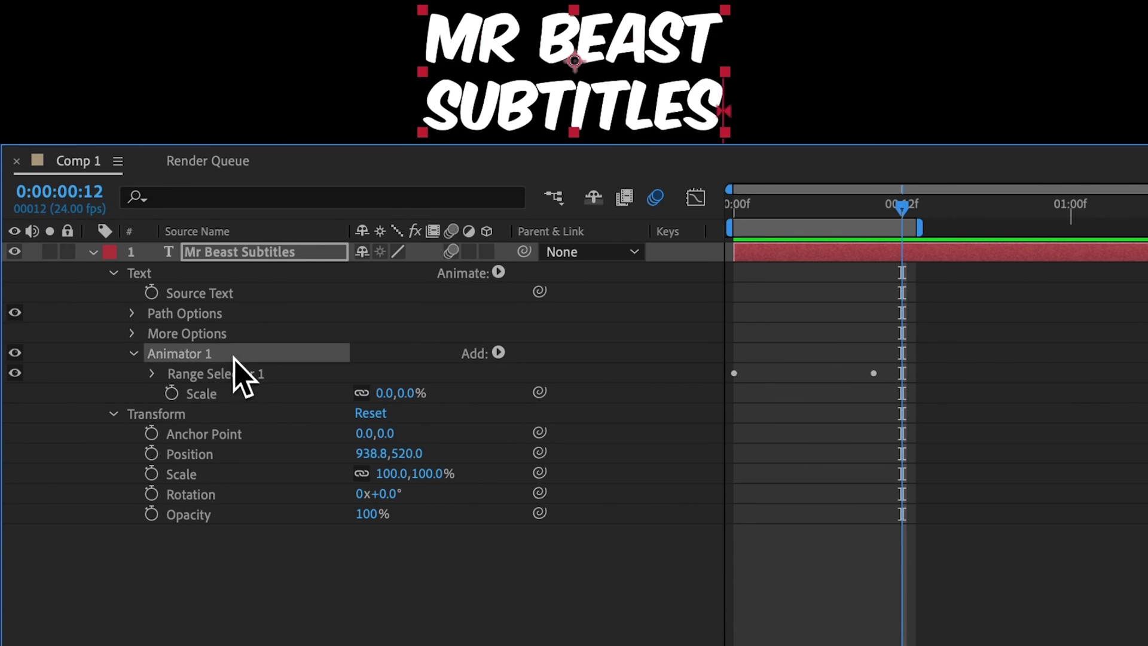
key("ctrl+d")
Shift Animator 2's Start keyframes later and set its Scale to 120%
left_click(133, 412)
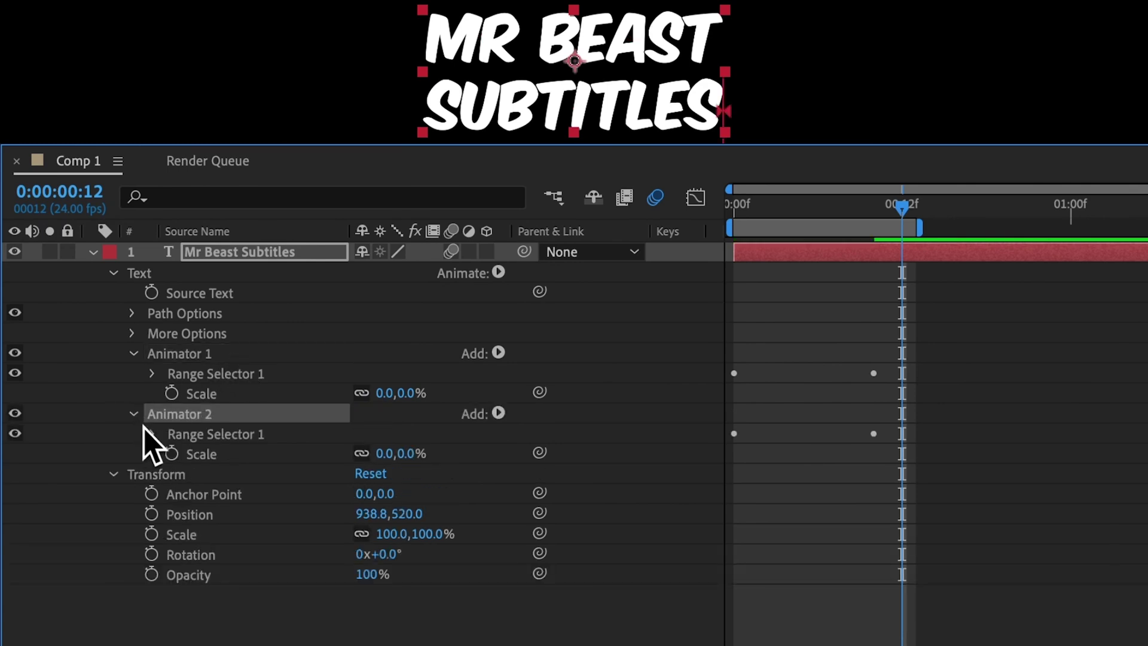
left_click(154, 434)
left_click_drag(879, 480, 723, 461)
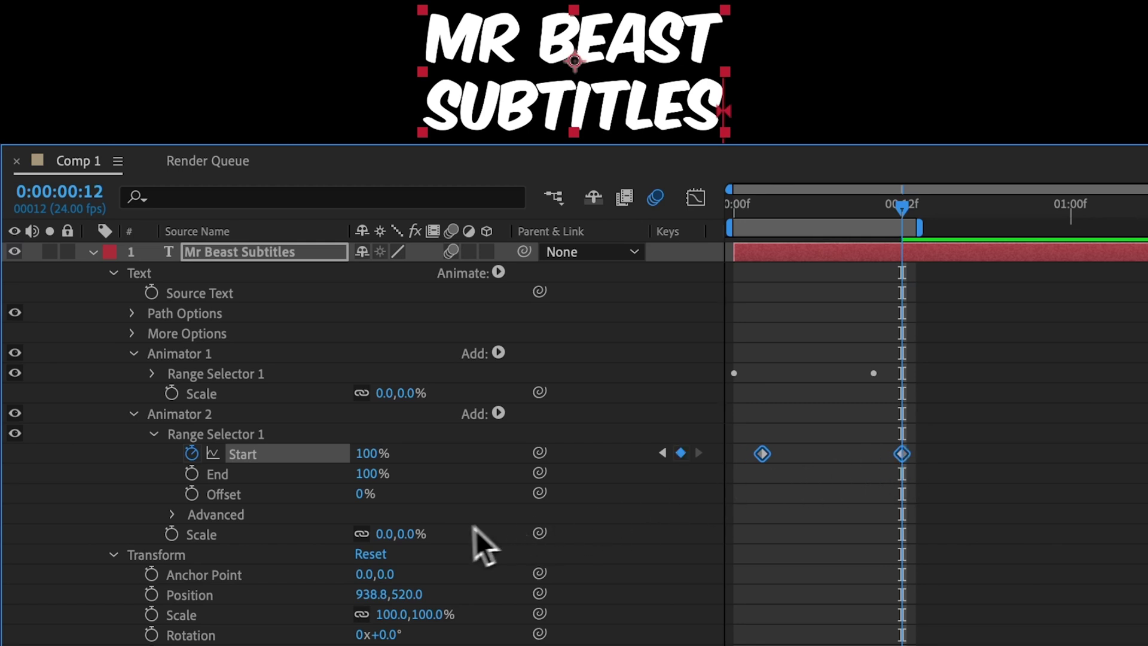
left_click(414, 535)
type("120")
key("Return")
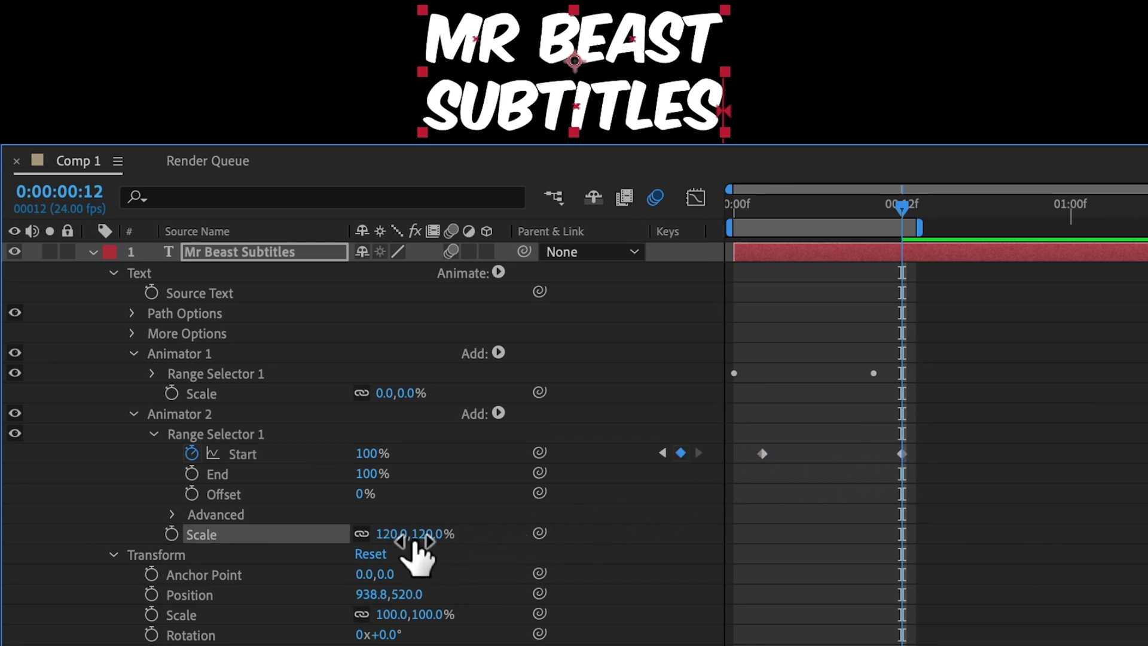
Extend the work area to one second and preview the animation
key("Page_Down")
key("n")
key("space")
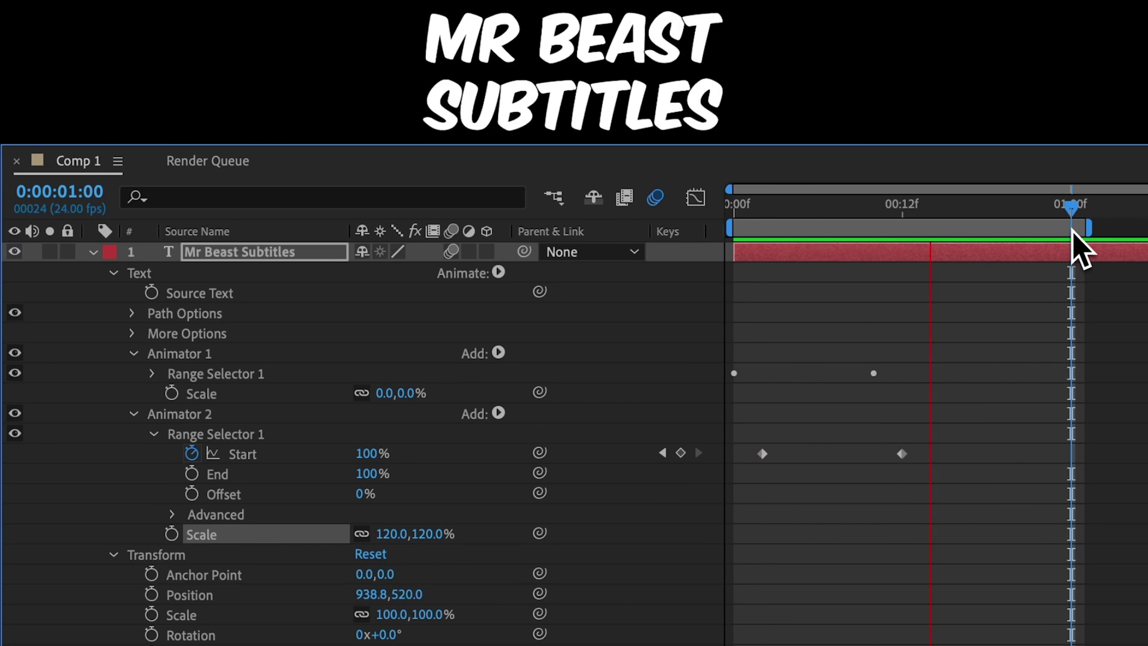
left_click_drag(737, 216, 1073, 209)
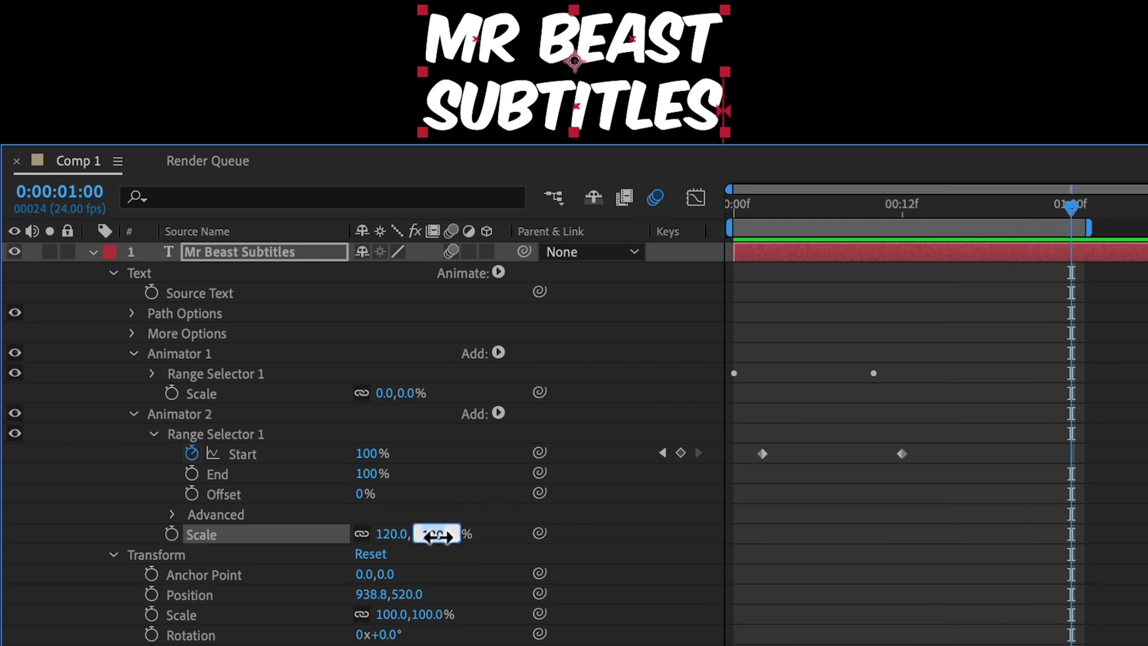
key("space")
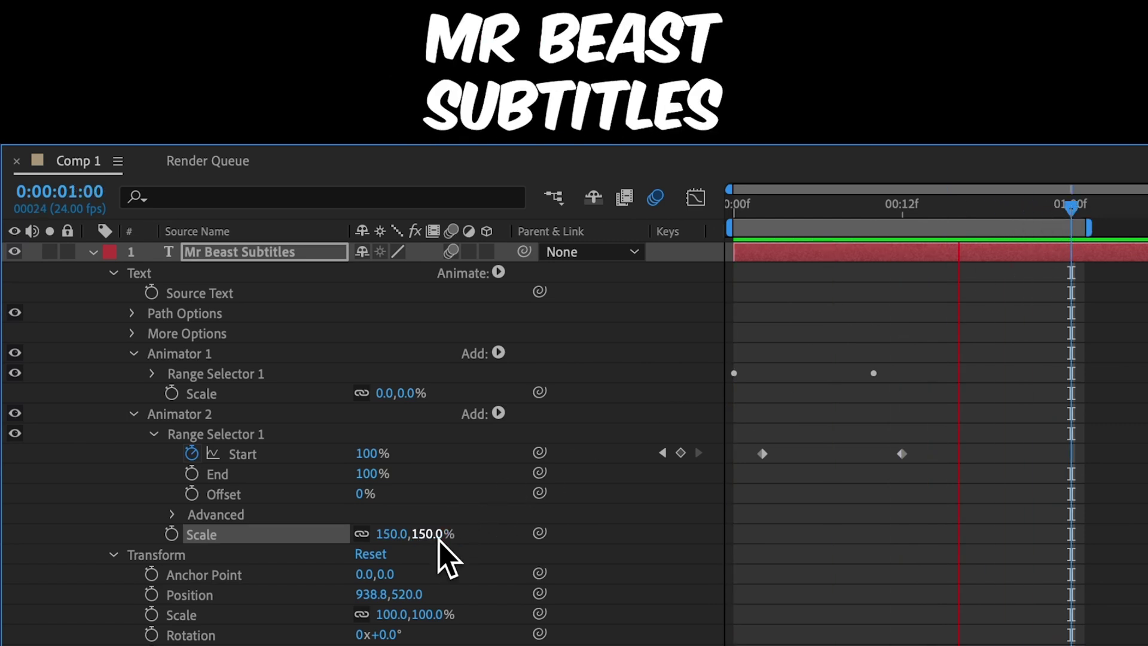
Try a 110% scale on Animator 2 and preview it
left_click(439, 534)
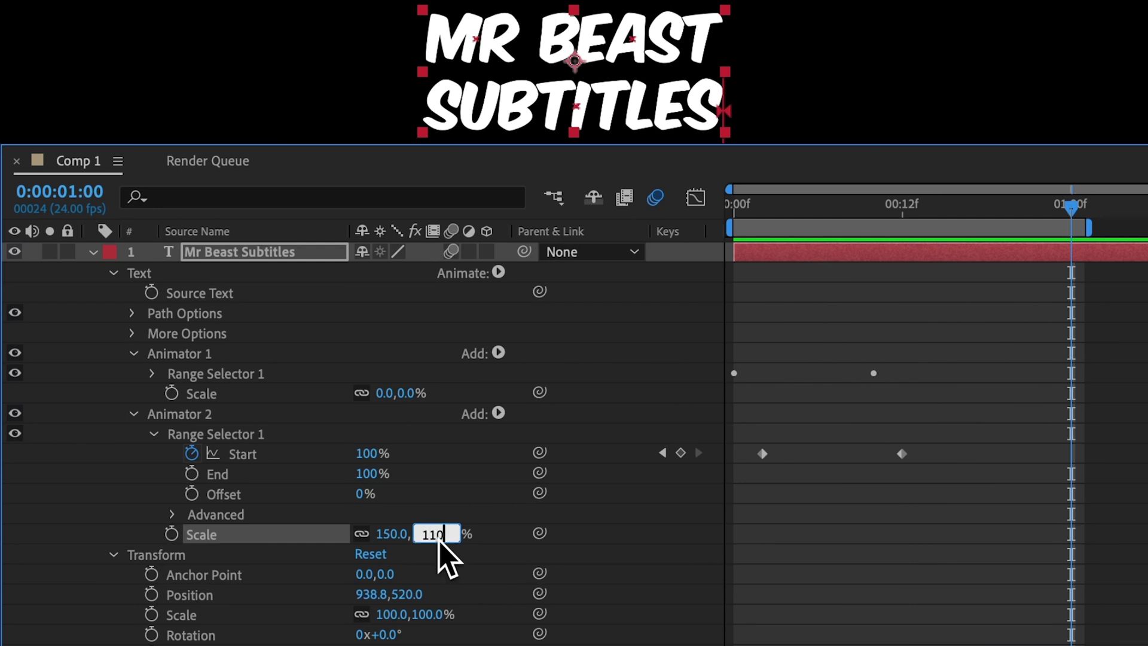
type("110")
key("Return")
key("space")
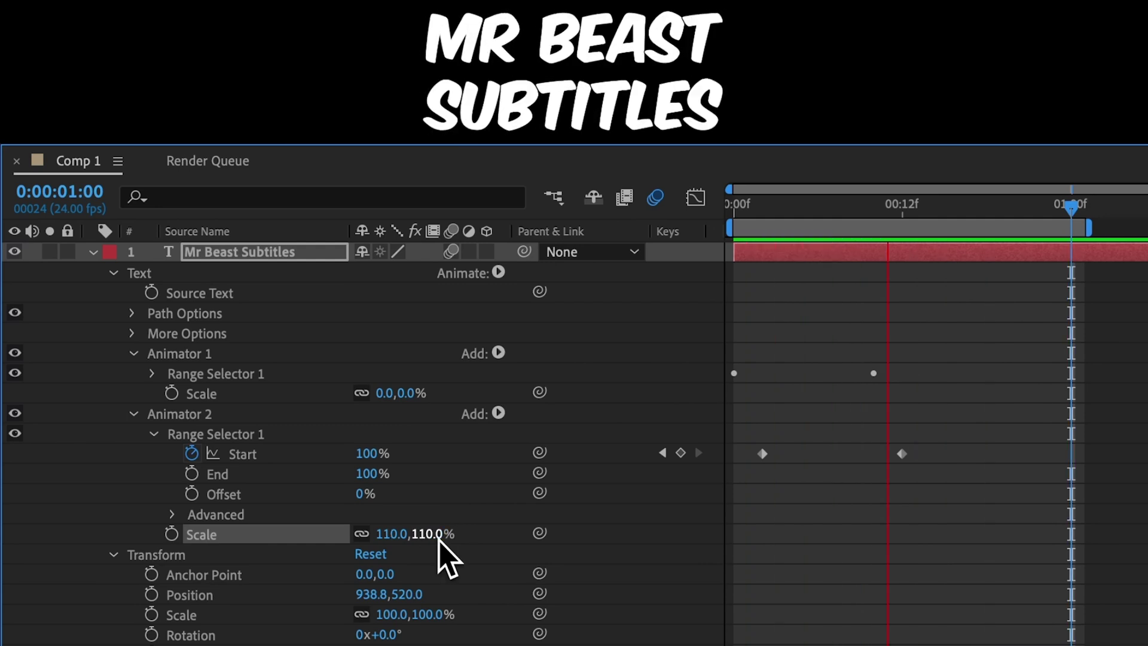
left_click(439, 535)
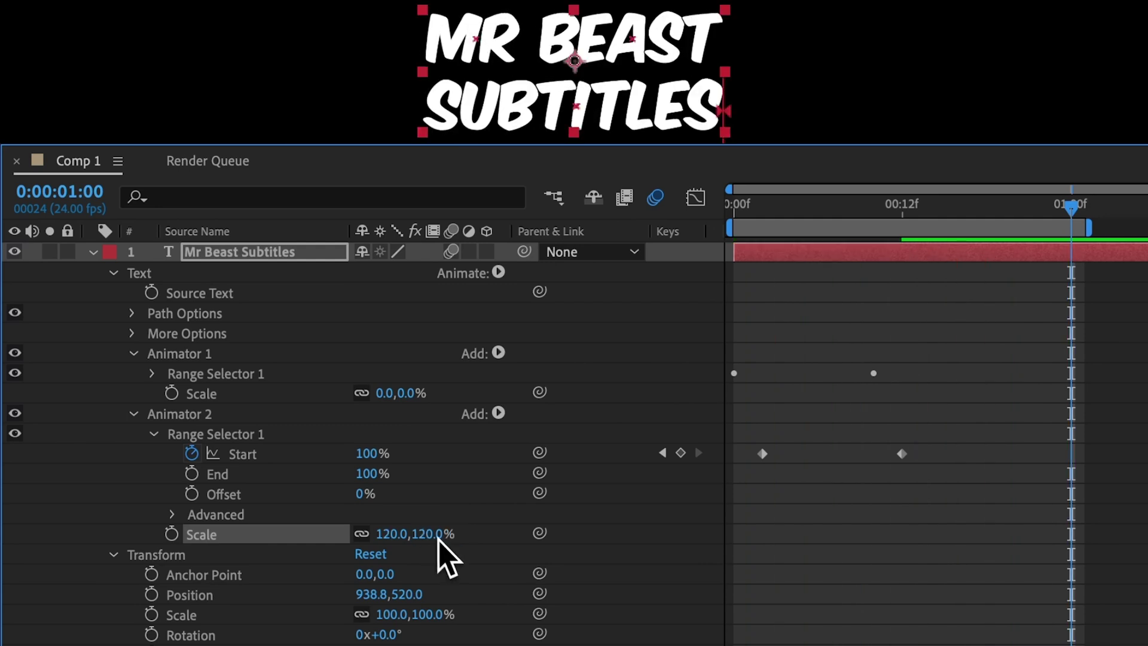
Duplicate Animator 2 into Animator 3 and set its Scale to 95%
left_click(257, 417)
key("ctrl+d")
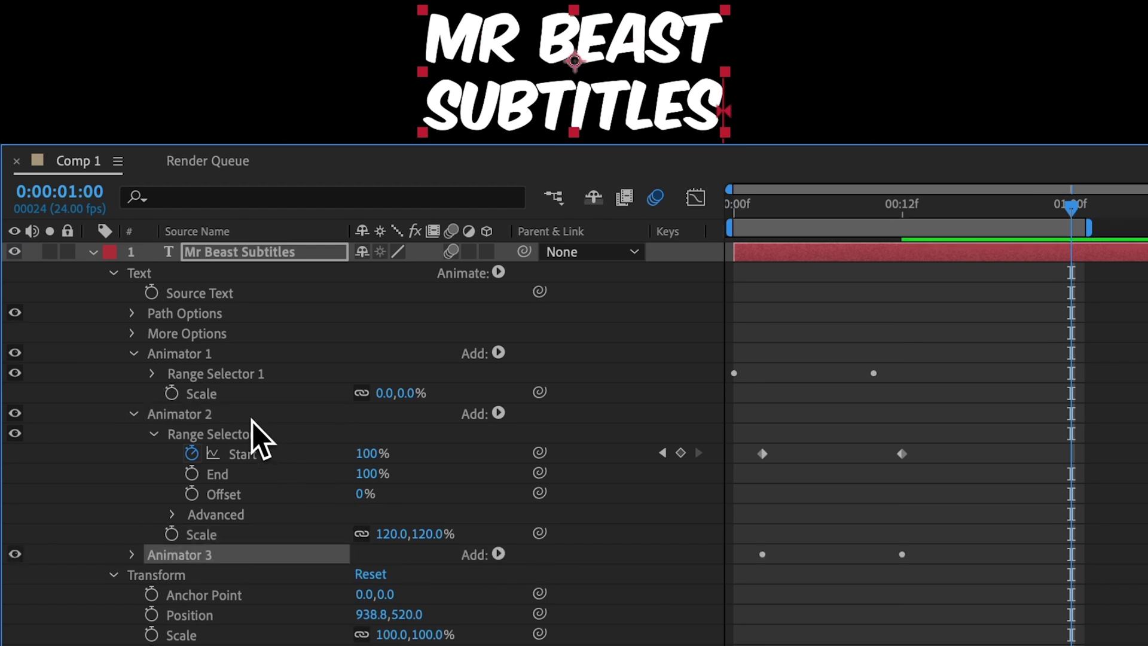
left_click(134, 414)
left_click(134, 434)
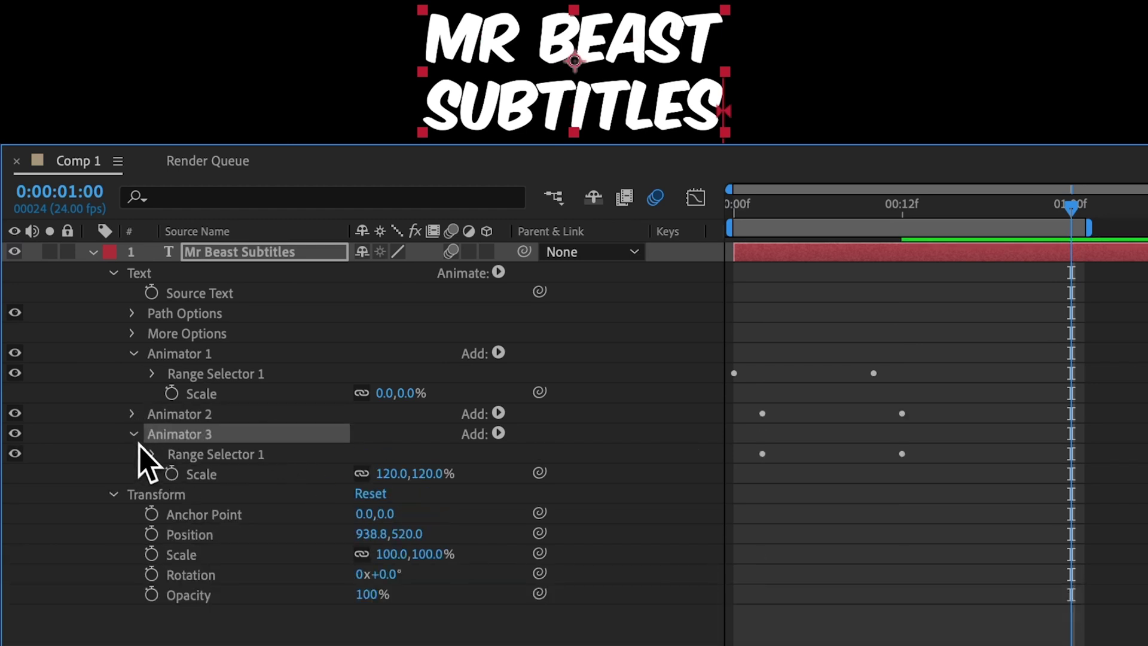
left_click(154, 454)
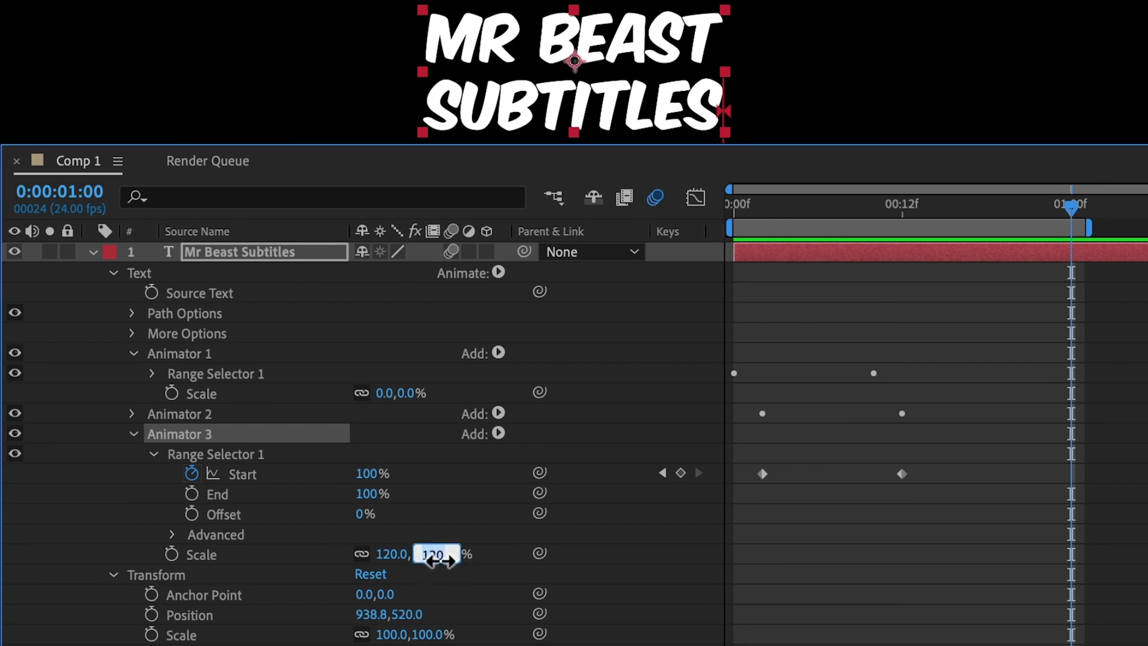
key("Return")
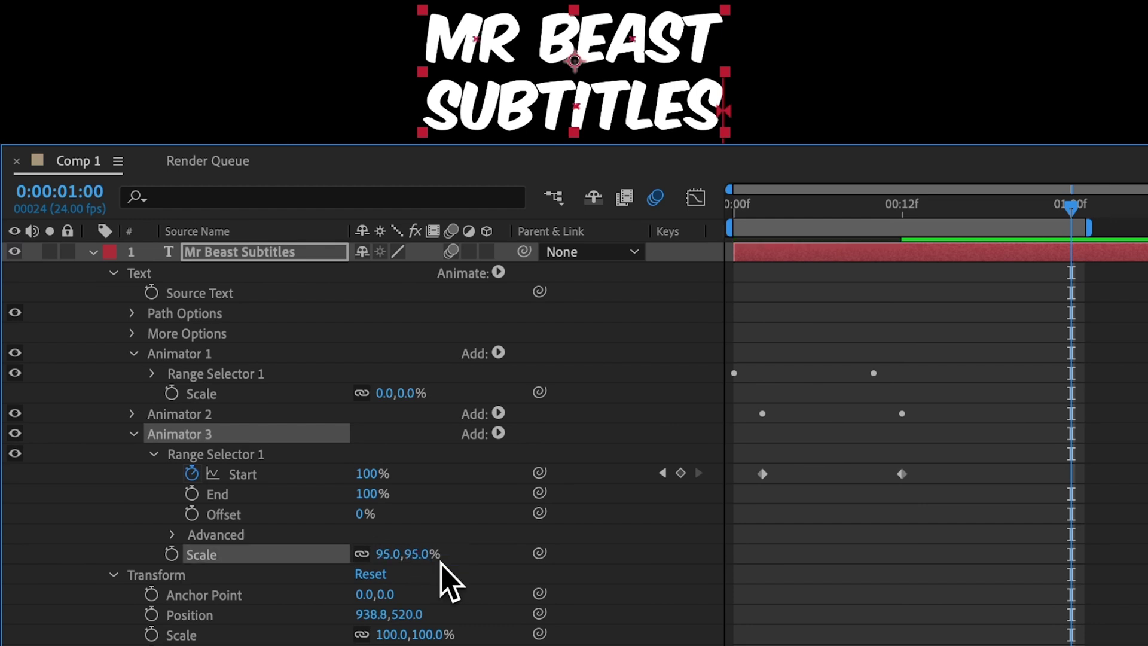
Delay Animator 3's Start keyframes and preview the per-word overshoot-and-settle pop
left_click_drag(908, 458, 752, 485)
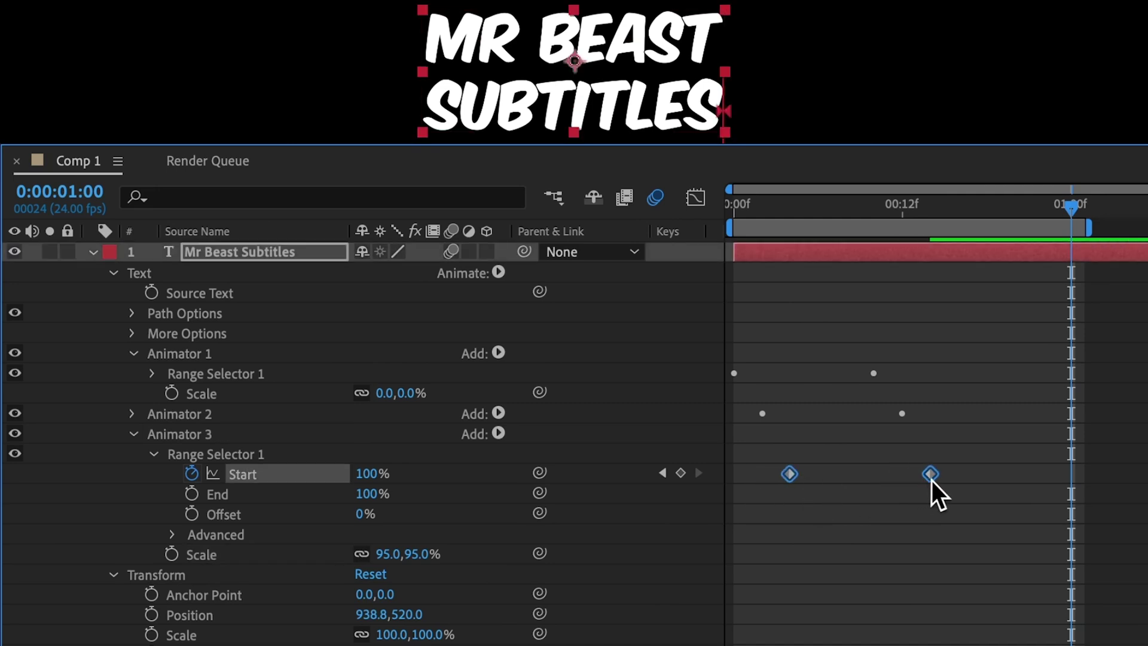
key("space")
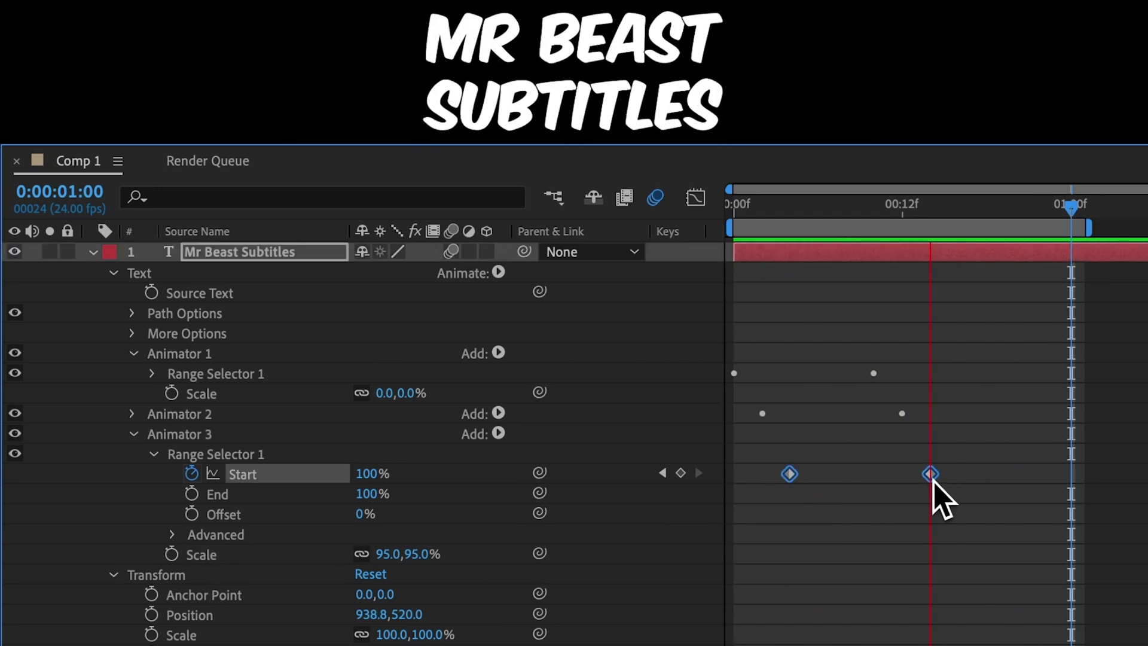
left_click_drag(837, 221, 935, 201)
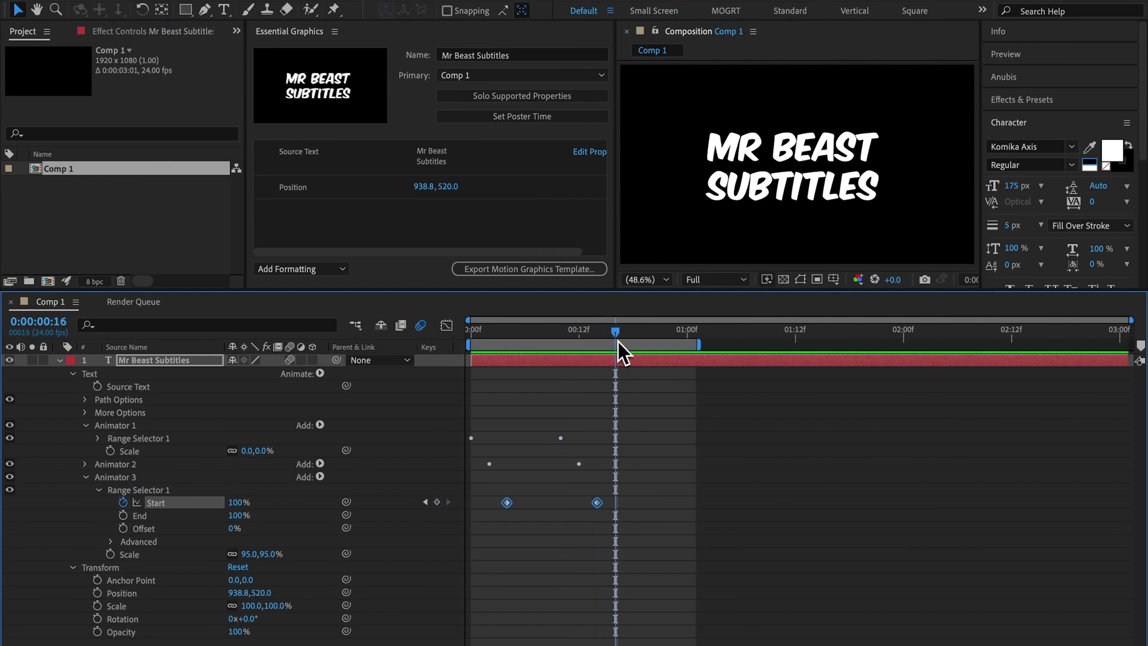
Enable Custom Font, Font Size and Faux Styles for Source Text in Essential Graphics
left_click(596, 157)
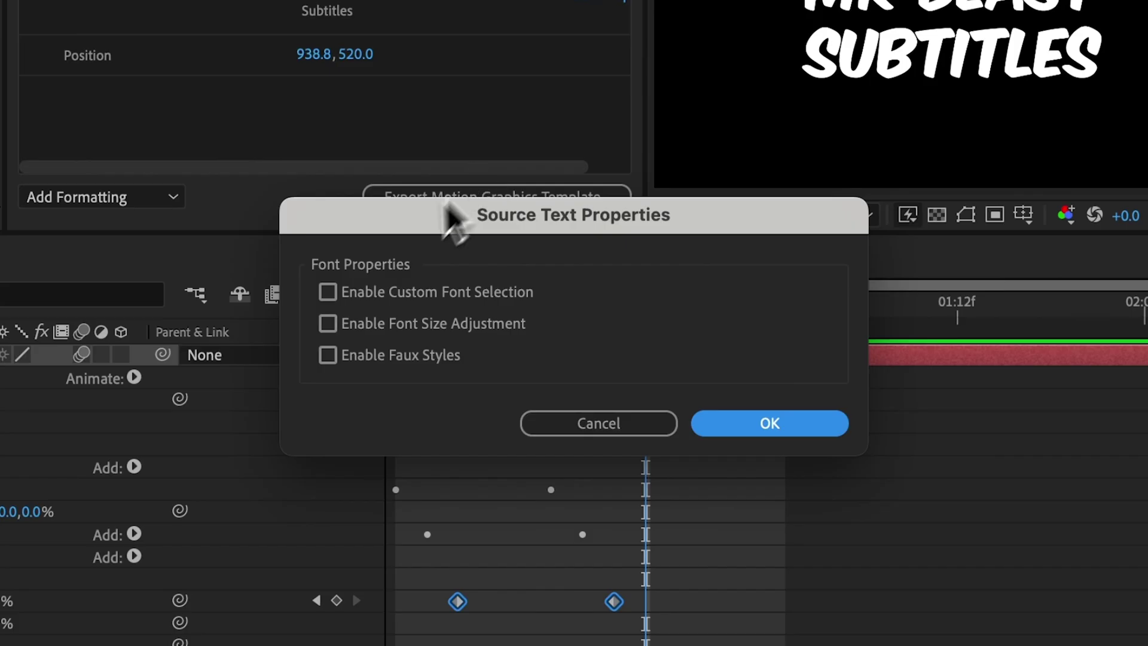
left_click(433, 329)
left_click(328, 355)
left_click(703, 423)
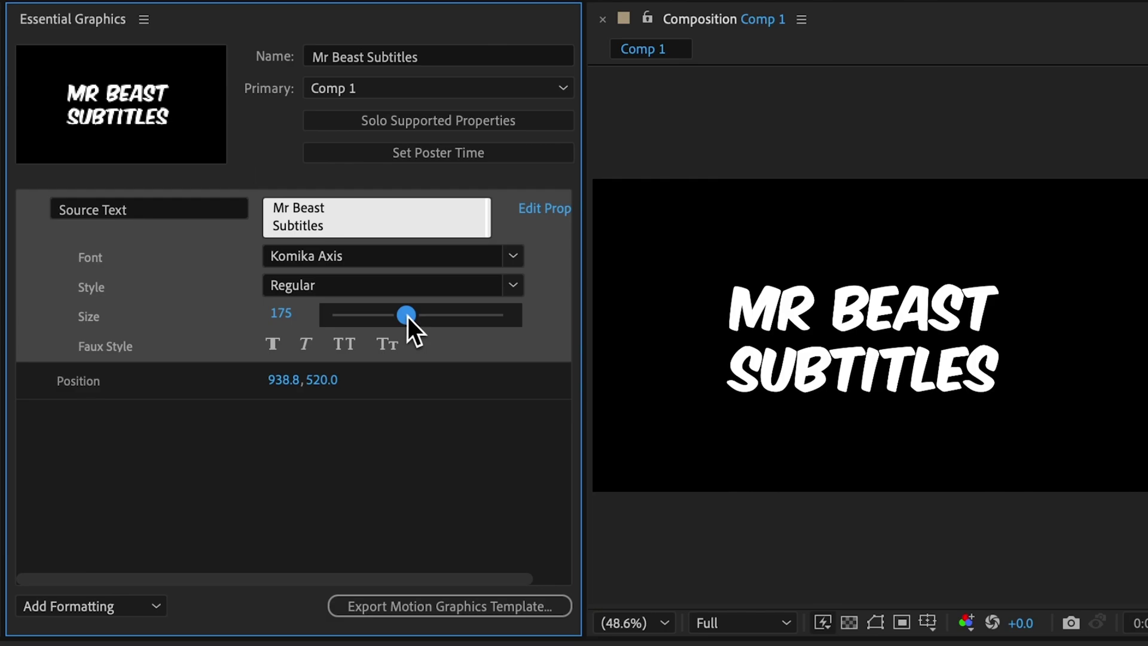
mouse_move(409, 316)
left_mouse_down()
mouse_move(372, 323)
mouse_move(428, 325)
mouse_move(403, 315)
left_mouse_up()
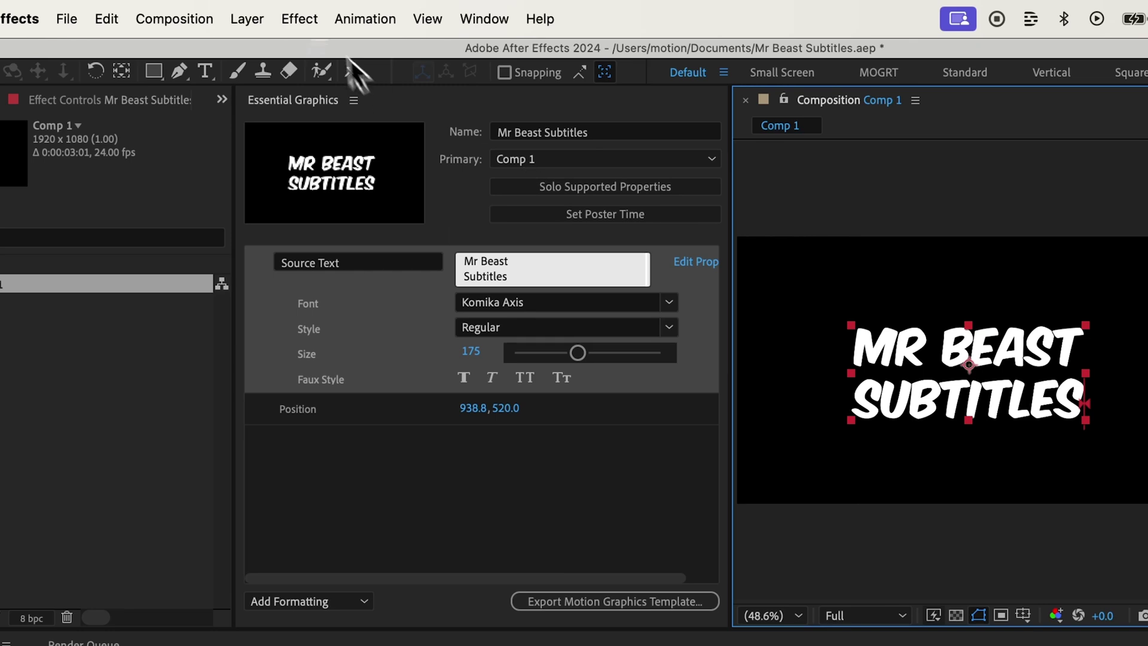
left_click(317, 18)
Apply Color Correction > Tint to the text and tweak its Map Black To colour
mouse_move(473, 302)
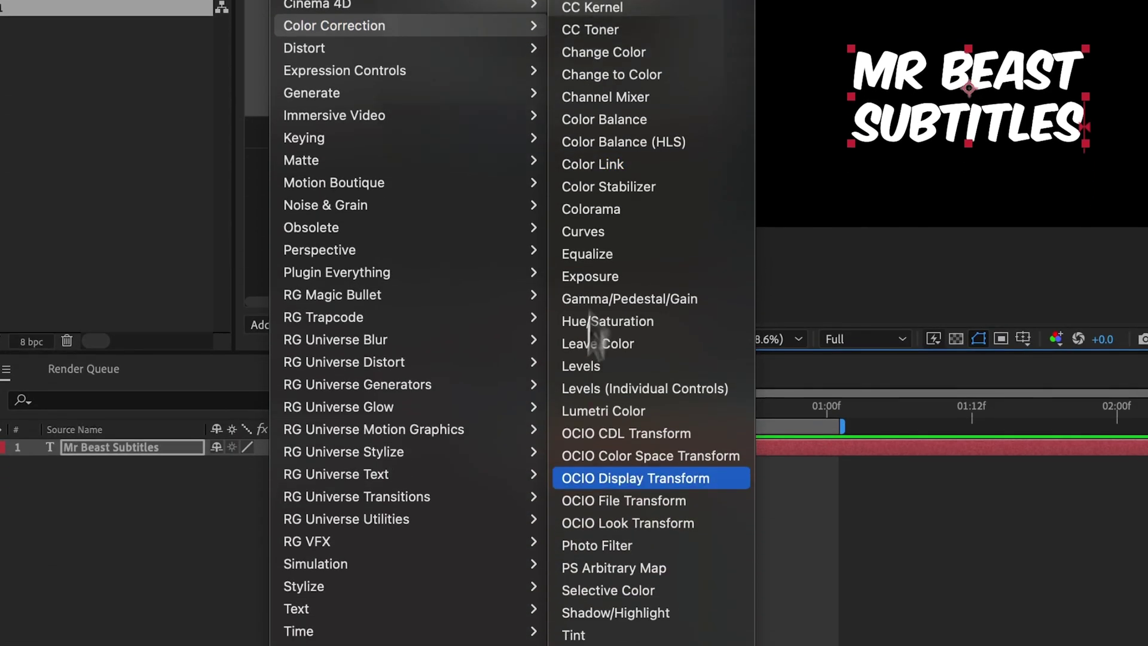
left_click(592, 559)
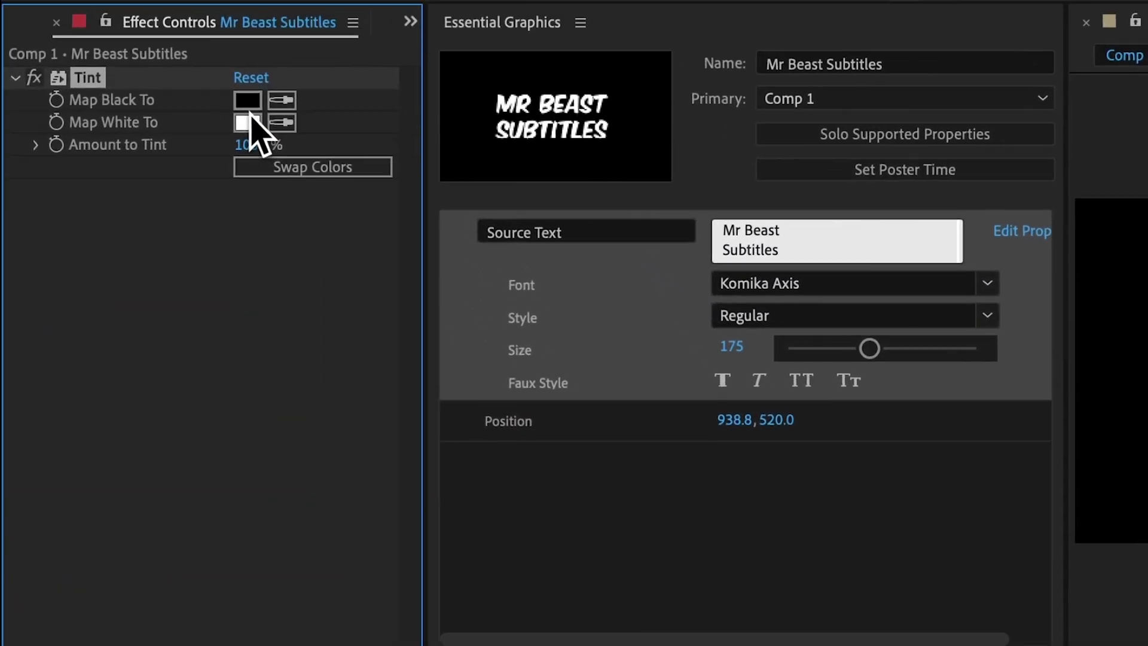
left_click(247, 101)
left_click_drag(592, 284, 769, 257)
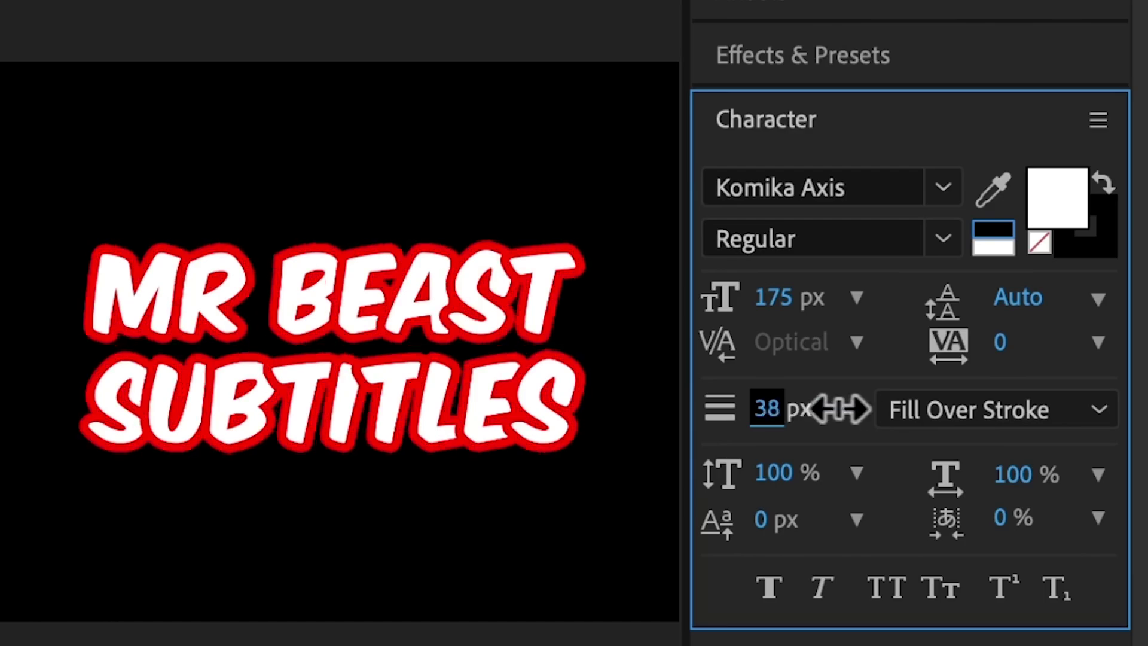
mouse_move(828, 407)
left_mouse_down()
mouse_move(801, 407)
mouse_move(815, 410)
left_mouse_up()
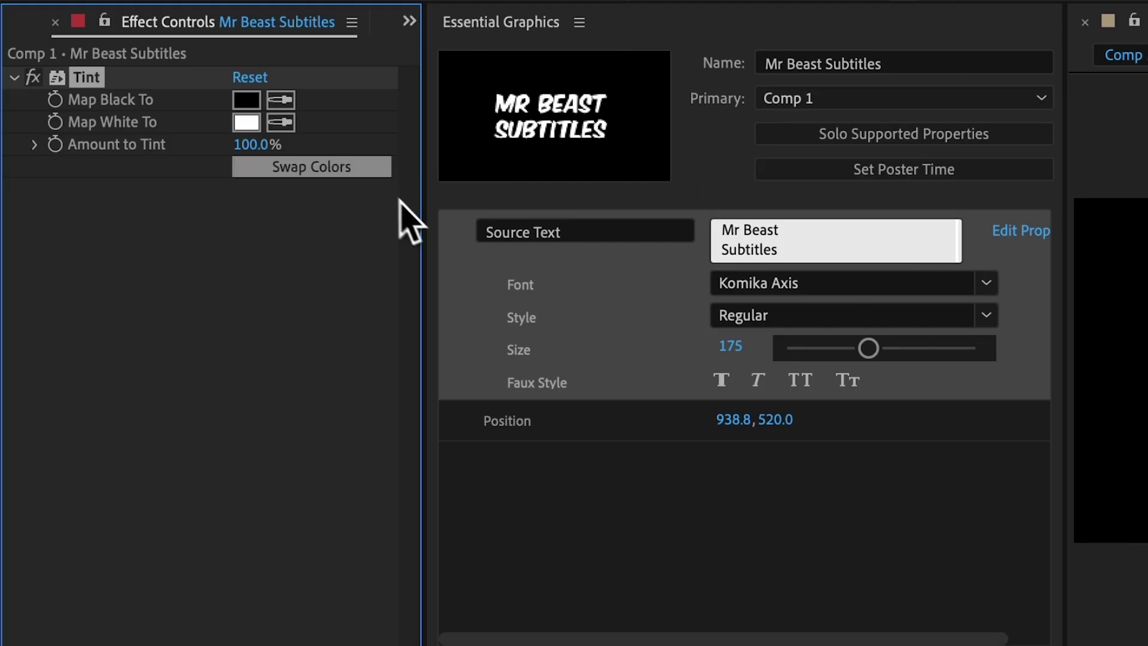
Add Tint's Map Black To and Map White To properties to Essential Graphics
right_click(161, 110)
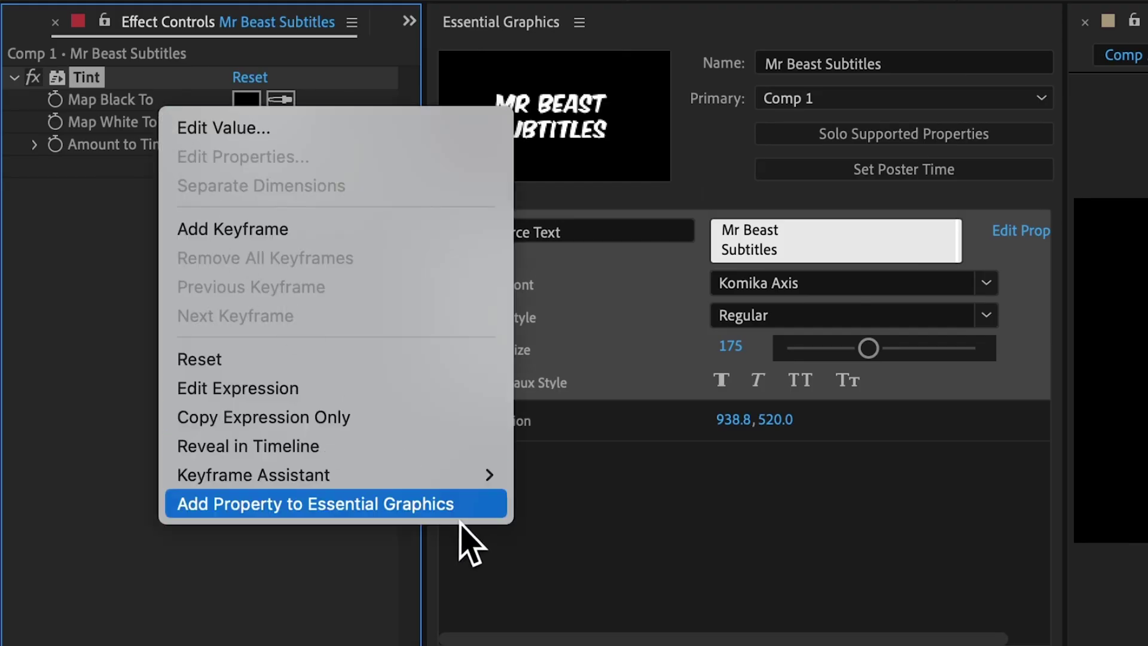
left_click(461, 506)
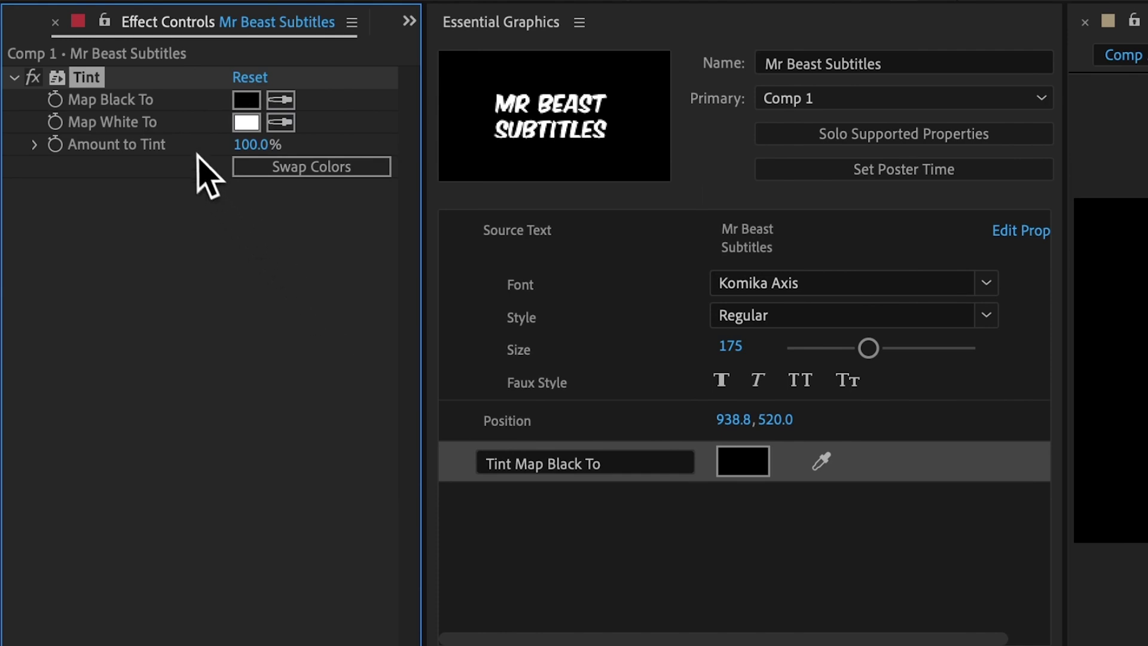
right_click(175, 134)
left_click(495, 527)
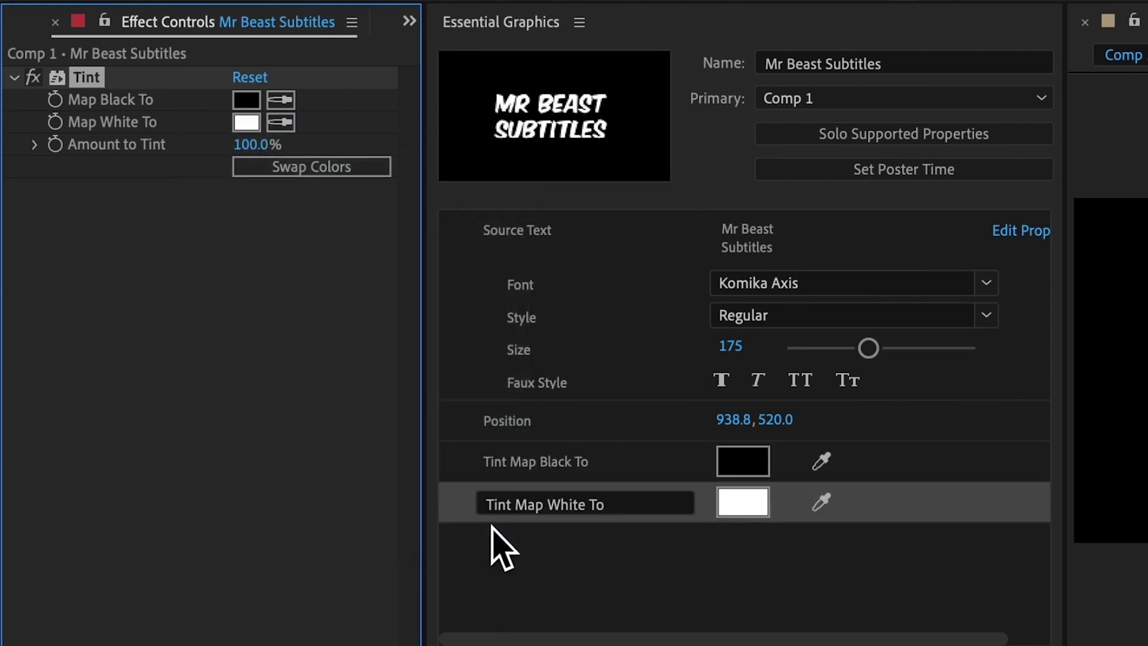
Rename the exposed colours 'Fill Color' and 'Stroke Color' and reorder them
left_click(522, 506)
type("Fill Color")
key("Return")
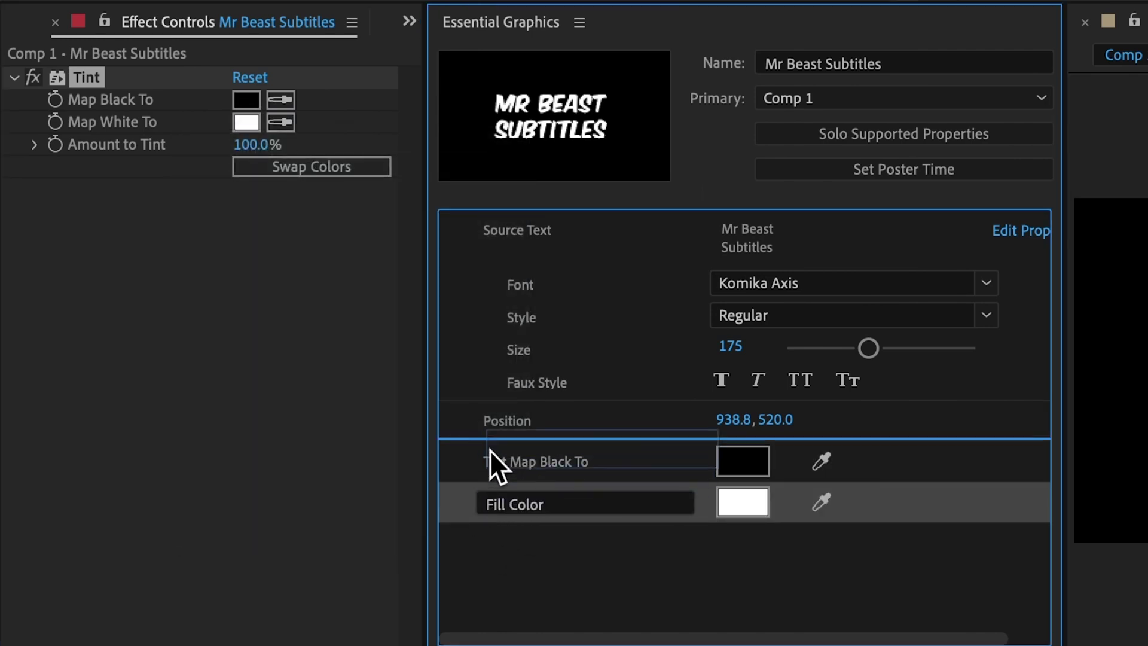
left_click_drag(495, 461, 538, 506)
left_click(538, 504)
type("Stroke Color")
key("Return")
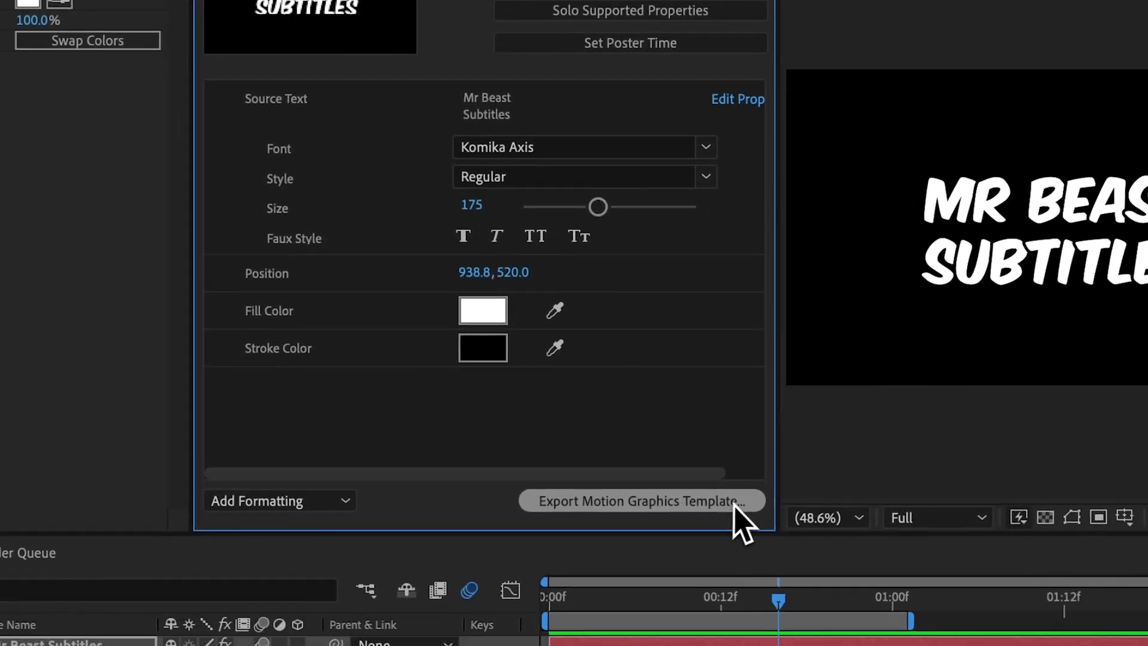
Save and export the template to the Local Templates Folder, replacing the existing file
left_click(734, 505)
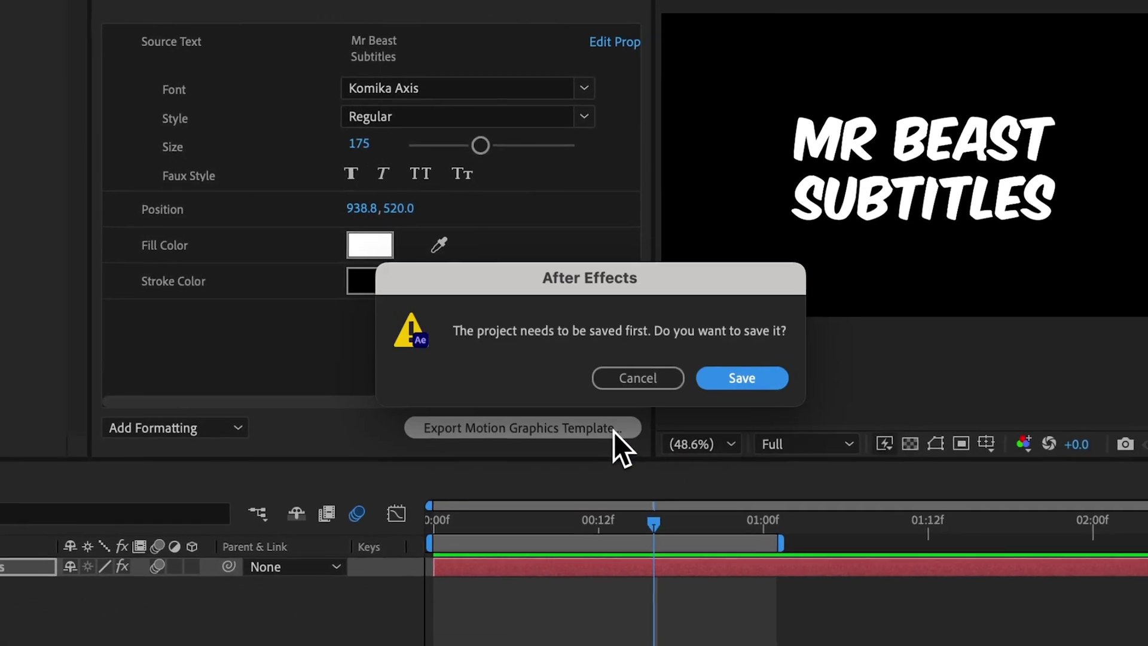
key("Return")
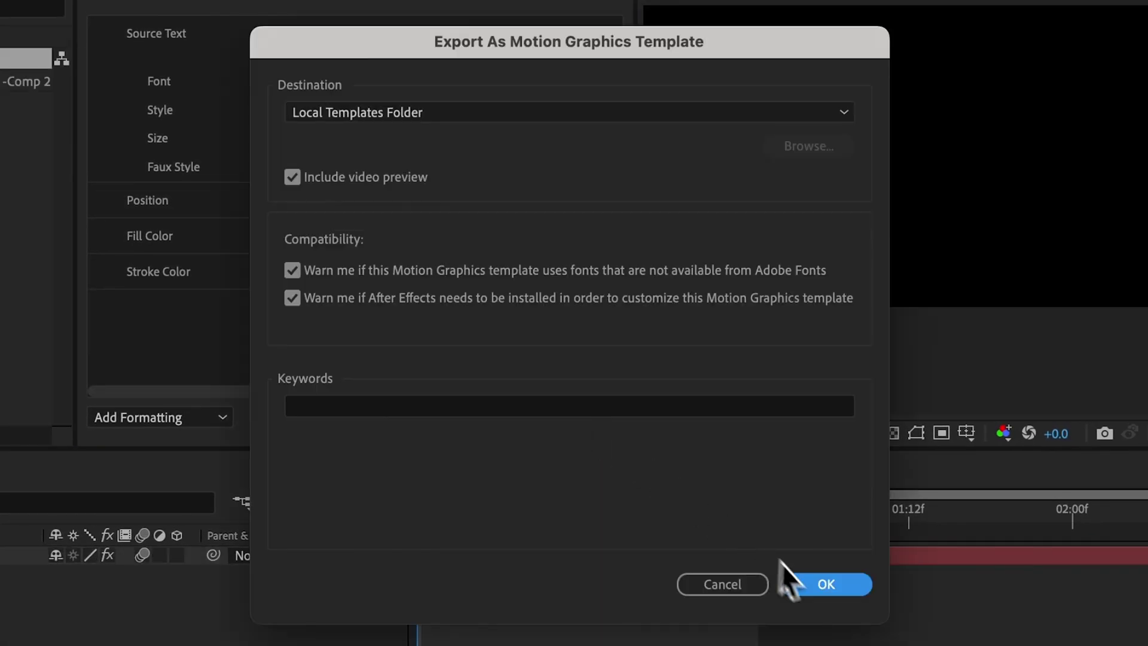
left_click(821, 587)
left_click(696, 369)
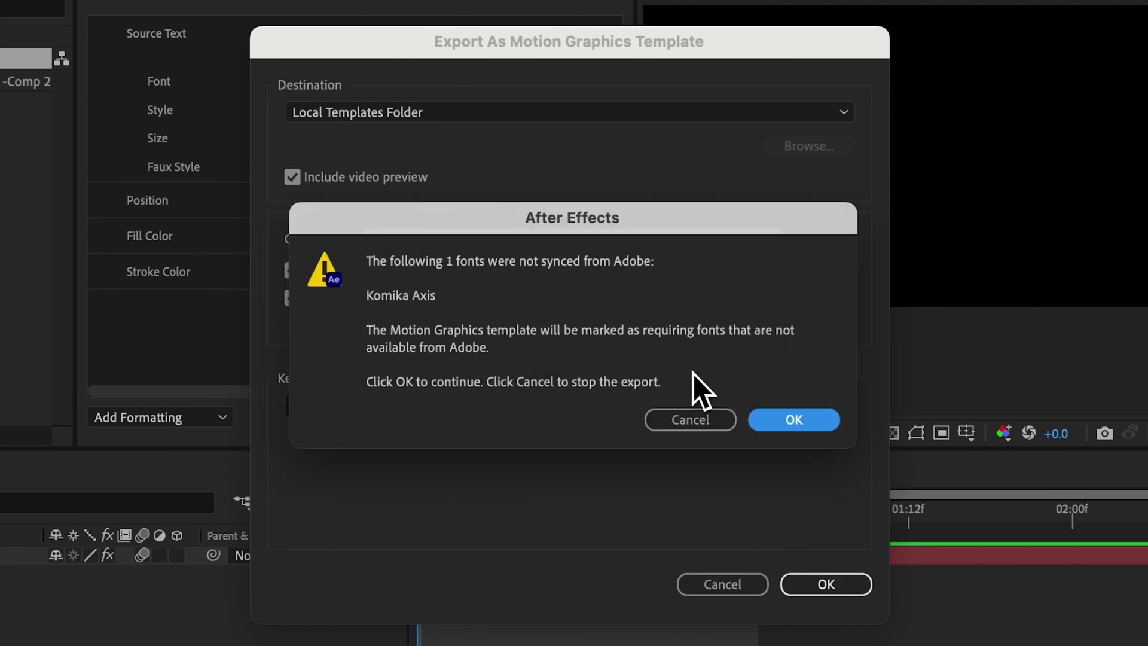
left_click(778, 422)
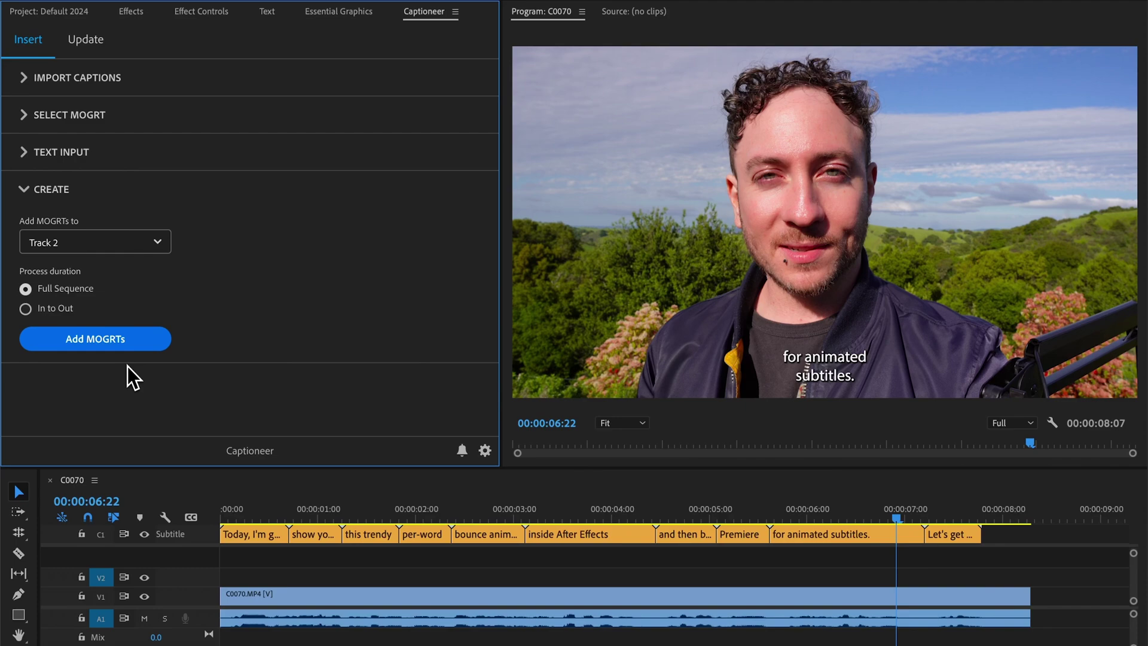
Add Mr Beast Subtitles MOGRTs to Track 2 for every caption and preview them
left_click(135, 349)
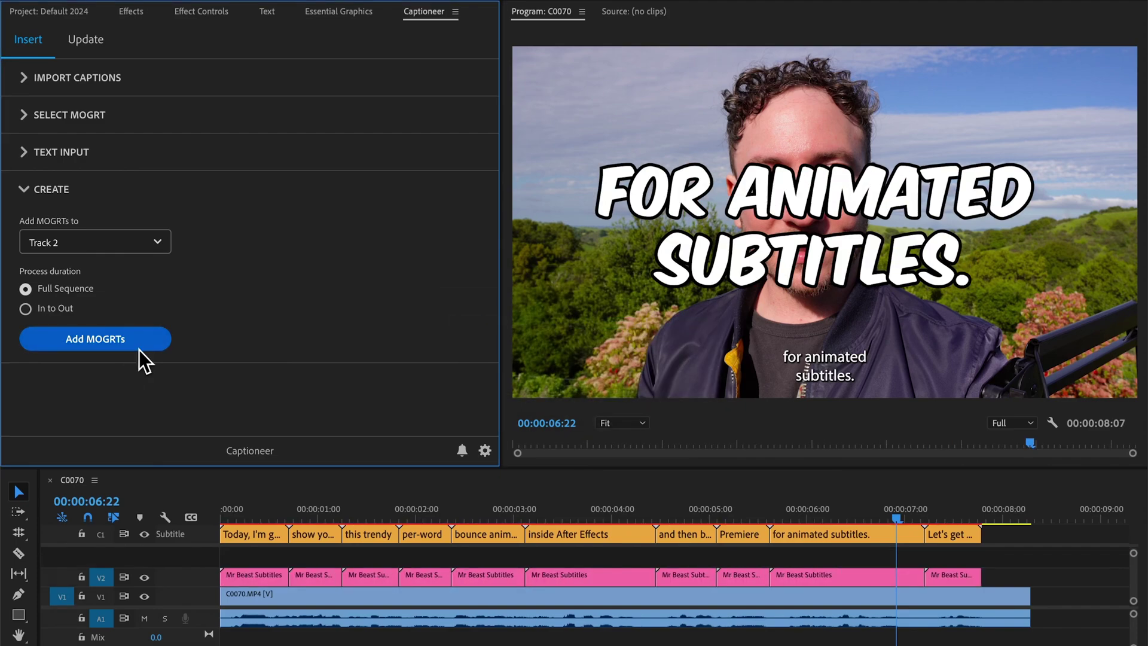
left_click_drag(228, 512, 868, 472)
left_click(338, 12)
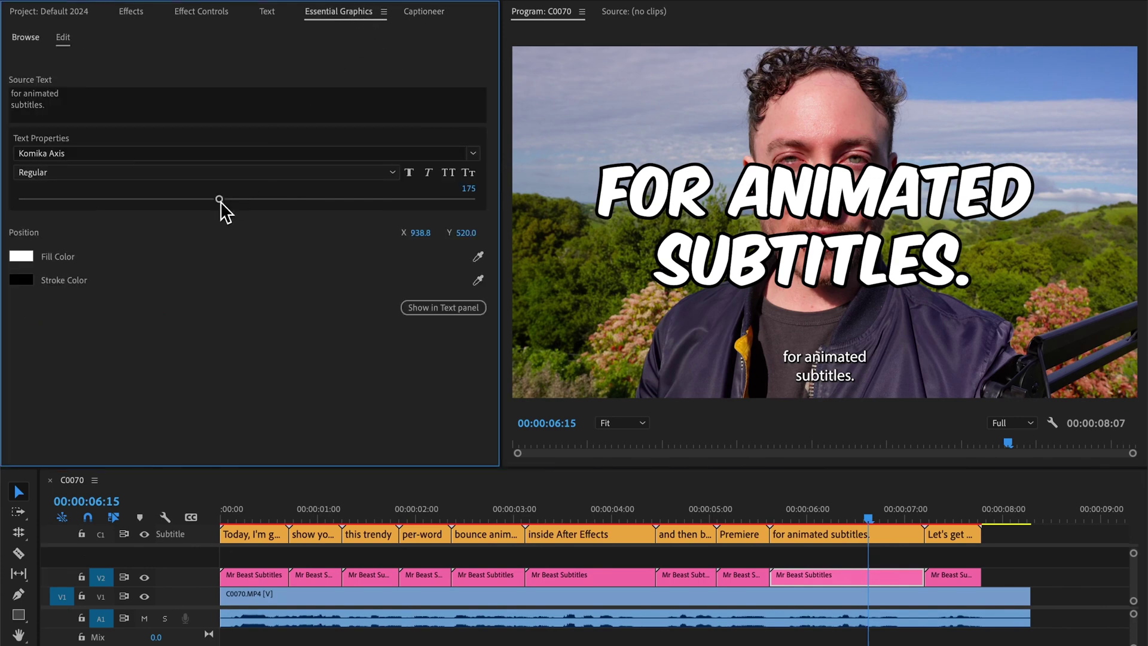
Set one caption's Size to 125 and its Fill Color to yellow
left_click_drag(220, 201, 160, 200)
left_click(33, 256)
left_click(602, 271)
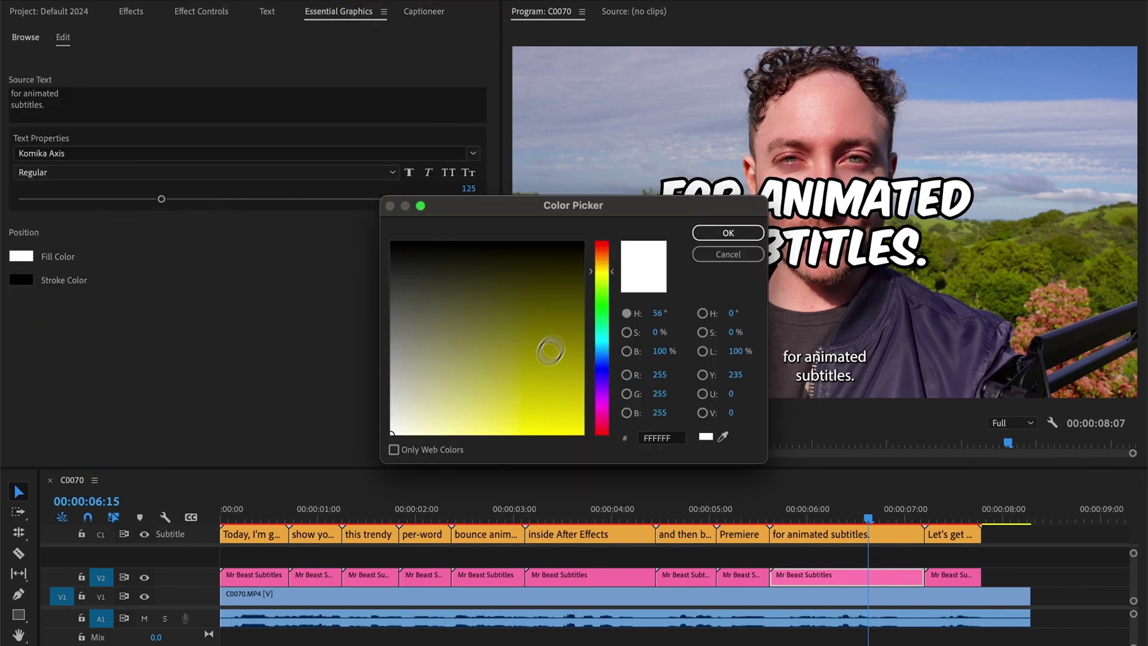
left_click_drag(550, 351, 513, 430)
key("Return")
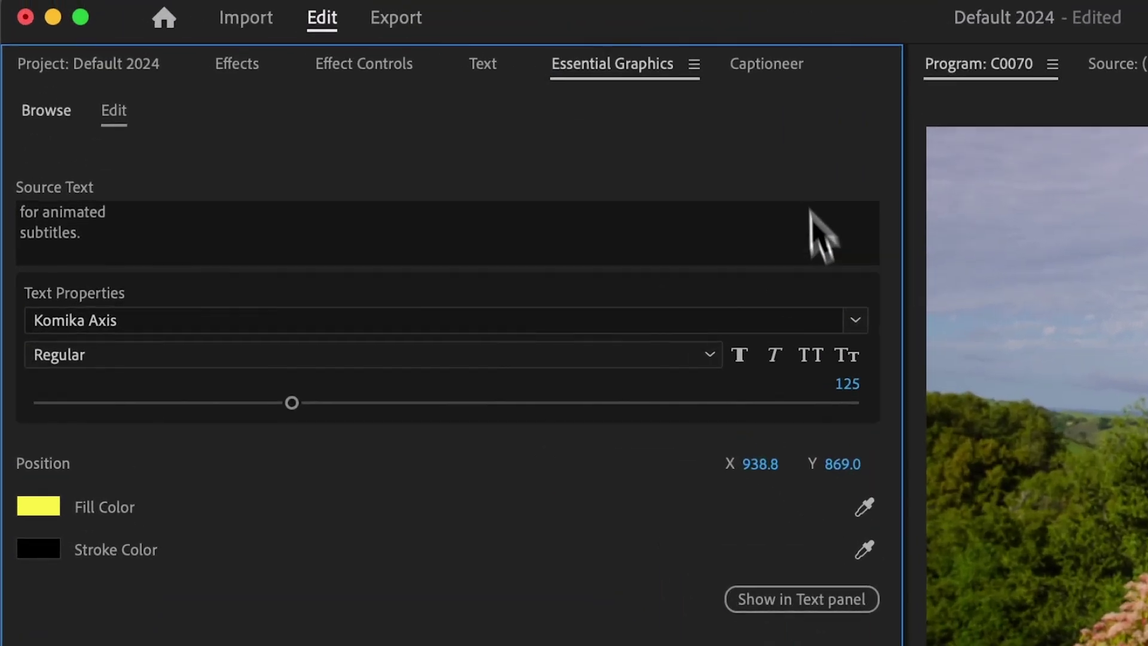
left_click(469, 19)
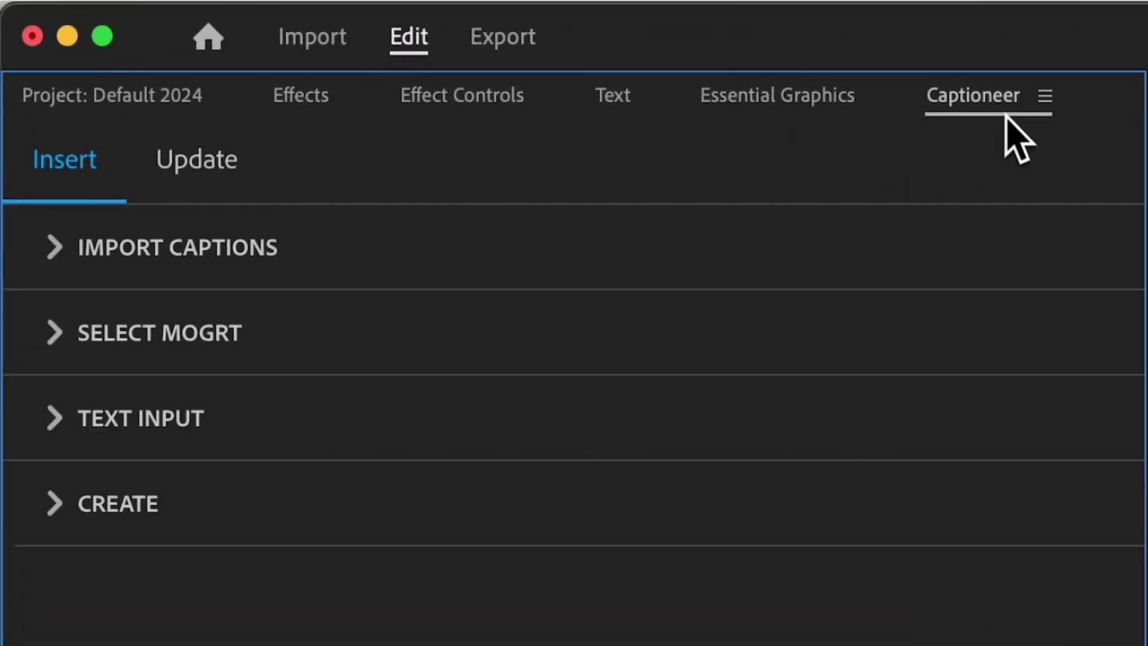
Copy the styled caption's properties, hide track C1, and paste onto all V2 clips
left_click(99, 49)
left_click(203, 312)
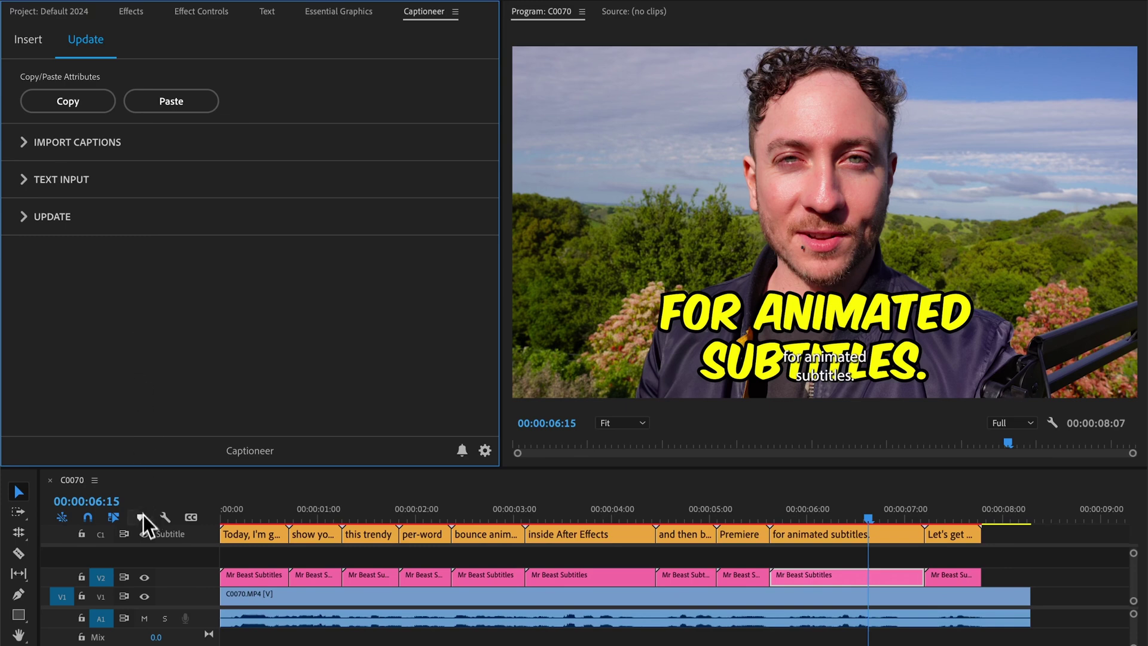
left_click(144, 533)
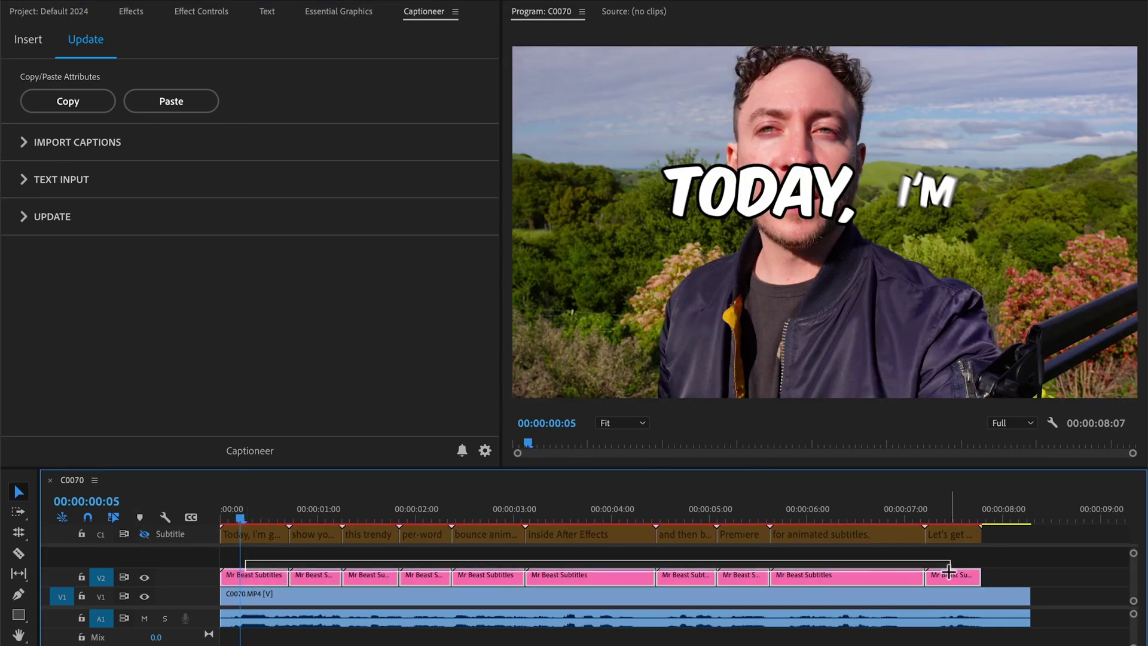
left_click(189, 106)
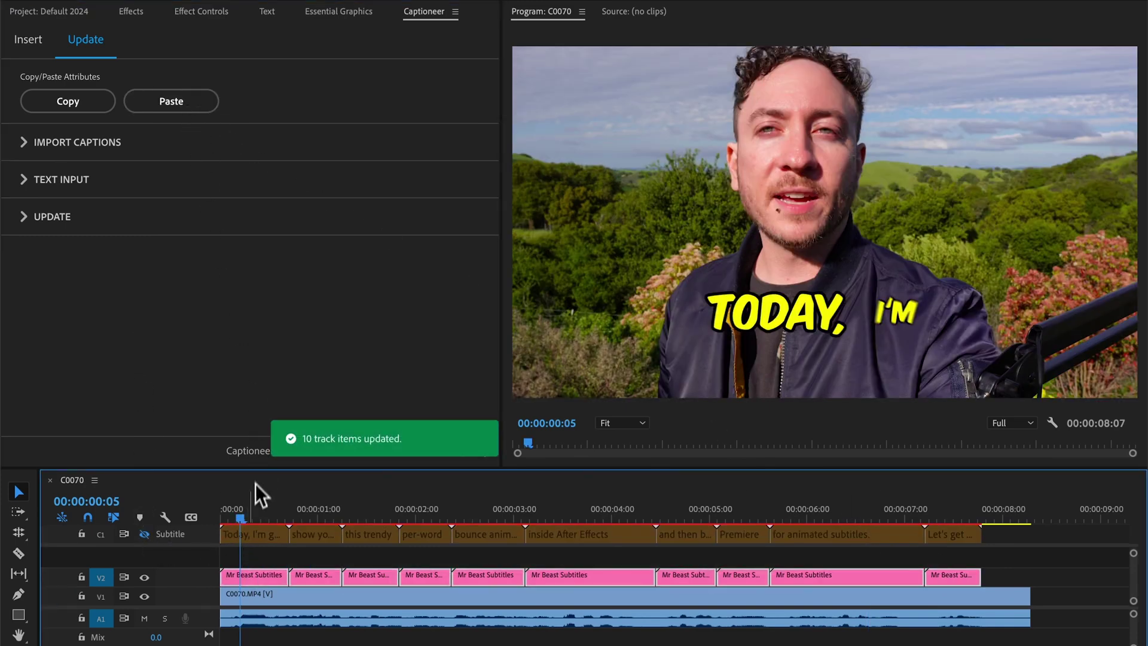
left_click_drag(394, 525, 607, 514)
key("space")
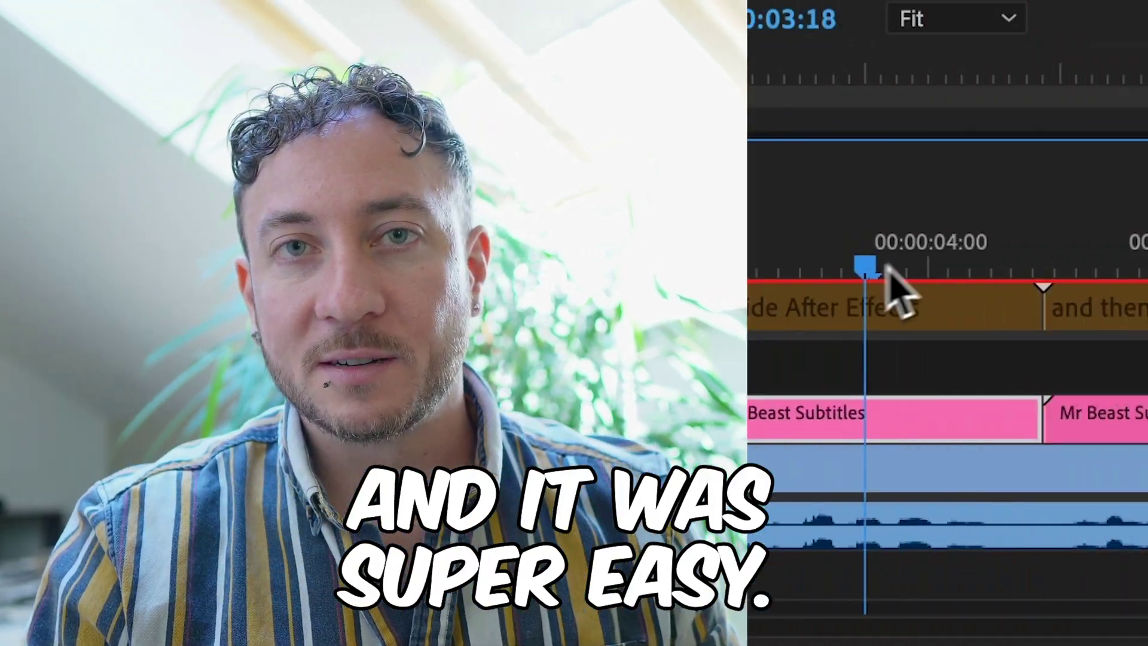
Search the Effects panel for 'drop'
left_click_drag(885, 280, 957, 257)
type("drop")
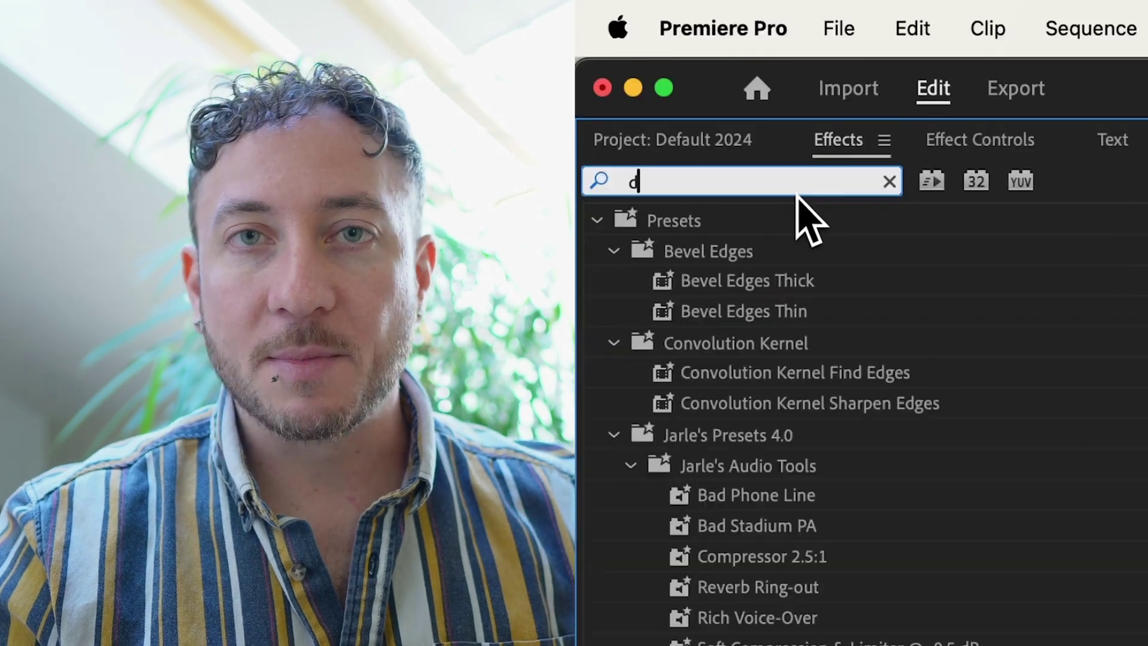